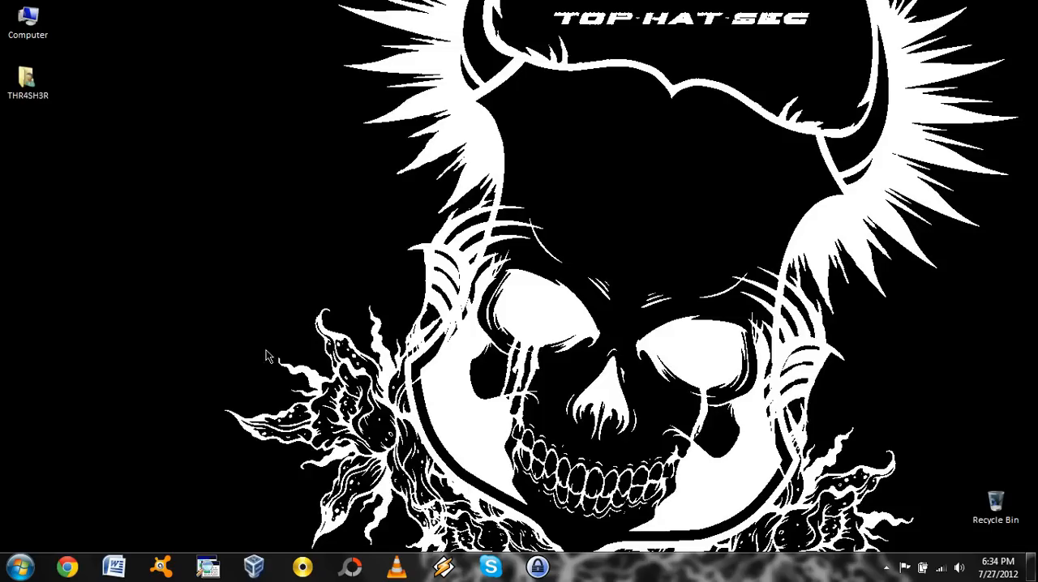
pyautogui.click(69, 570)
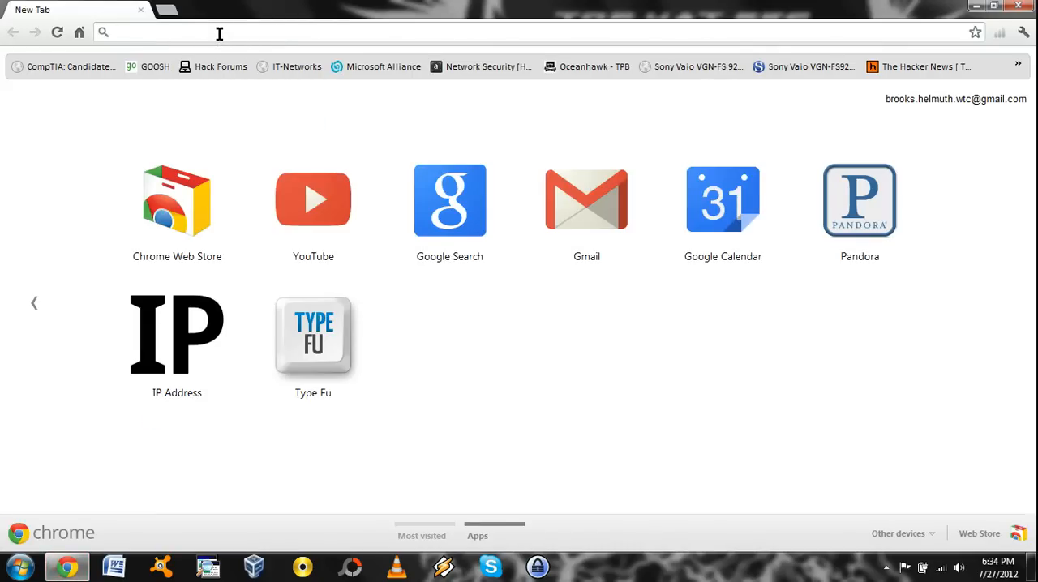
pyautogui.write('h')
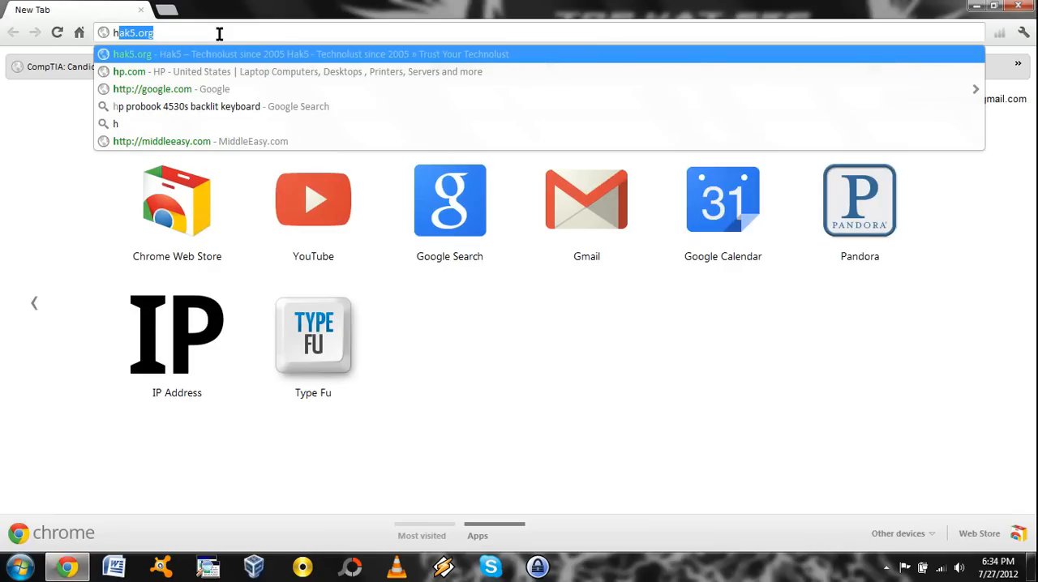
pyautogui.write('ttps://www.virtualbox')
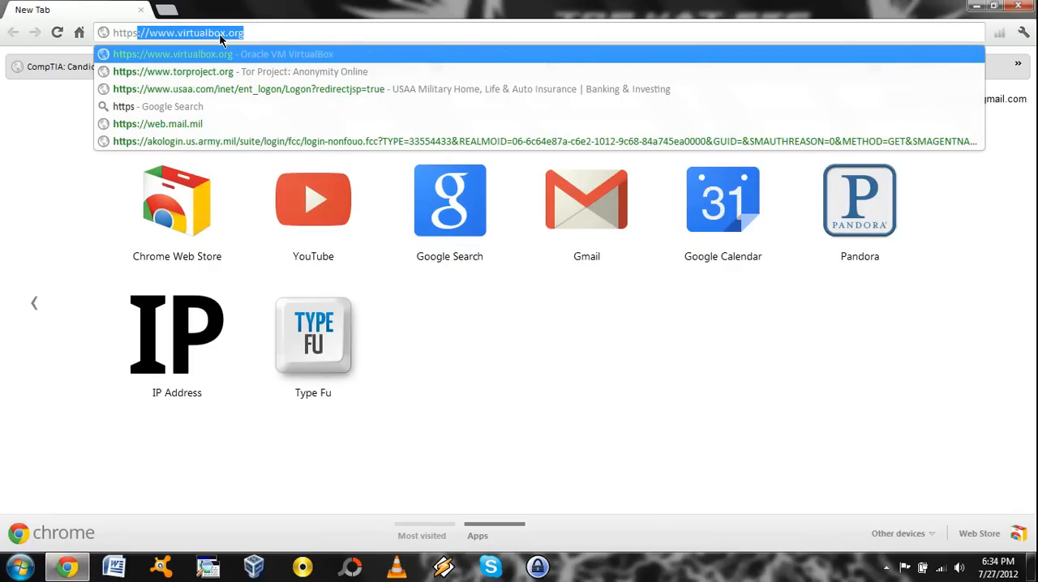
pyautogui.press('Return')
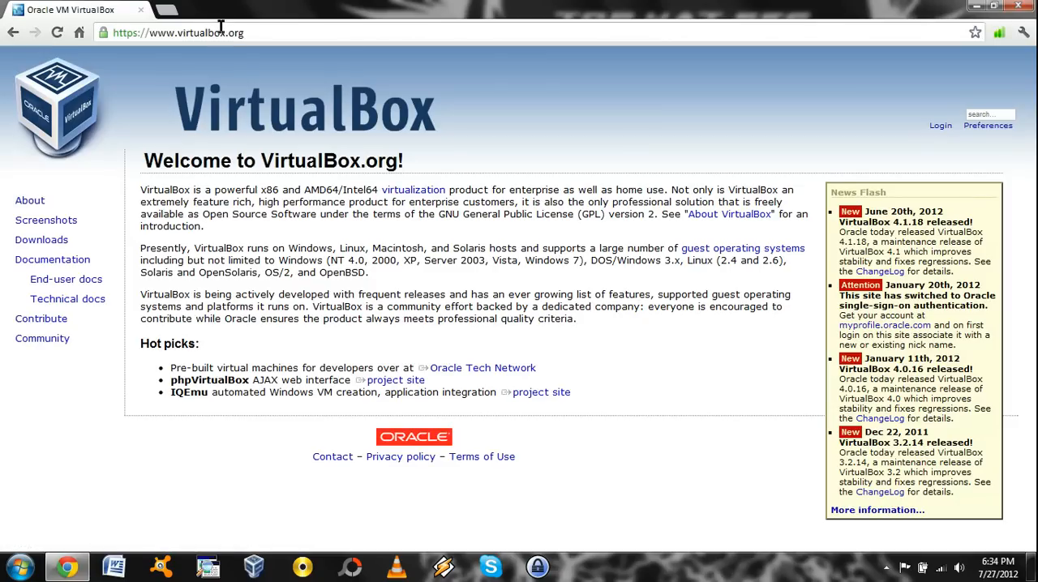
pyautogui.click(63, 241)
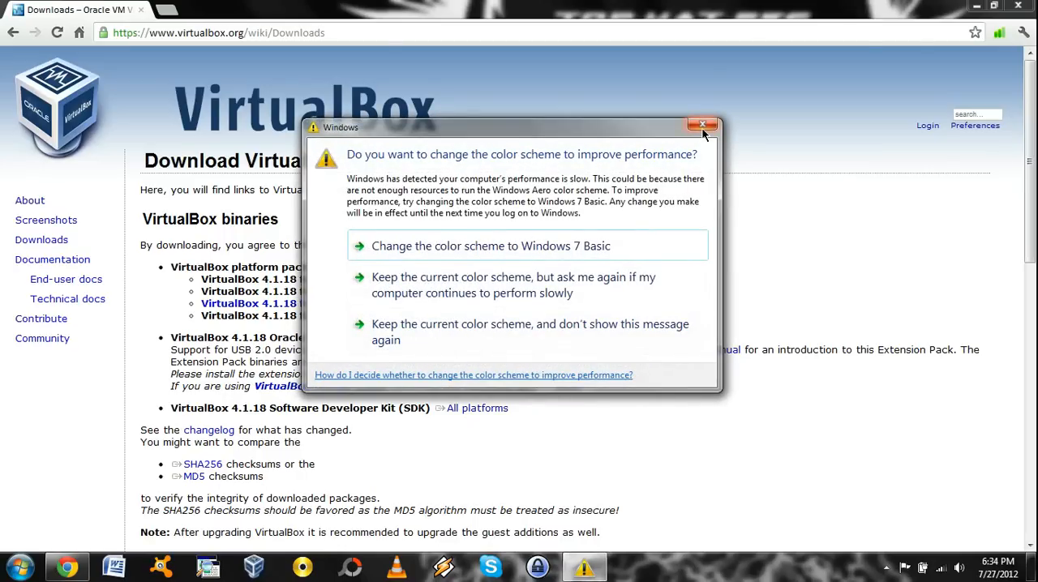
# Switch Windows to the Windows 7 Basic color scheme and close the browser window
pyautogui.click(483, 246)
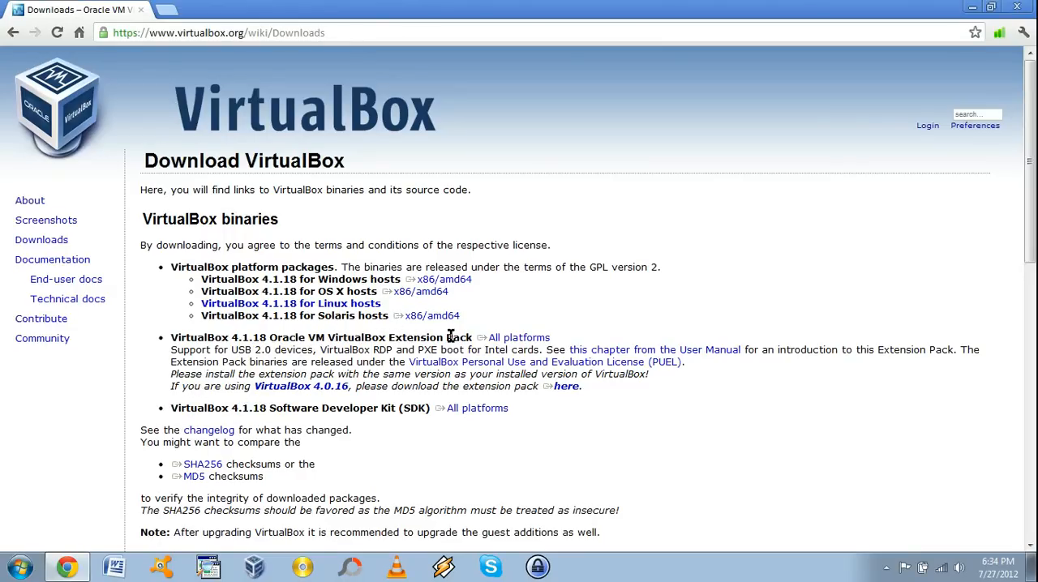
pyautogui.moveTo(350, 387); pyautogui.dragTo(256, 388)
pyautogui.click(180, 375)
pyautogui.click(1025, 12)
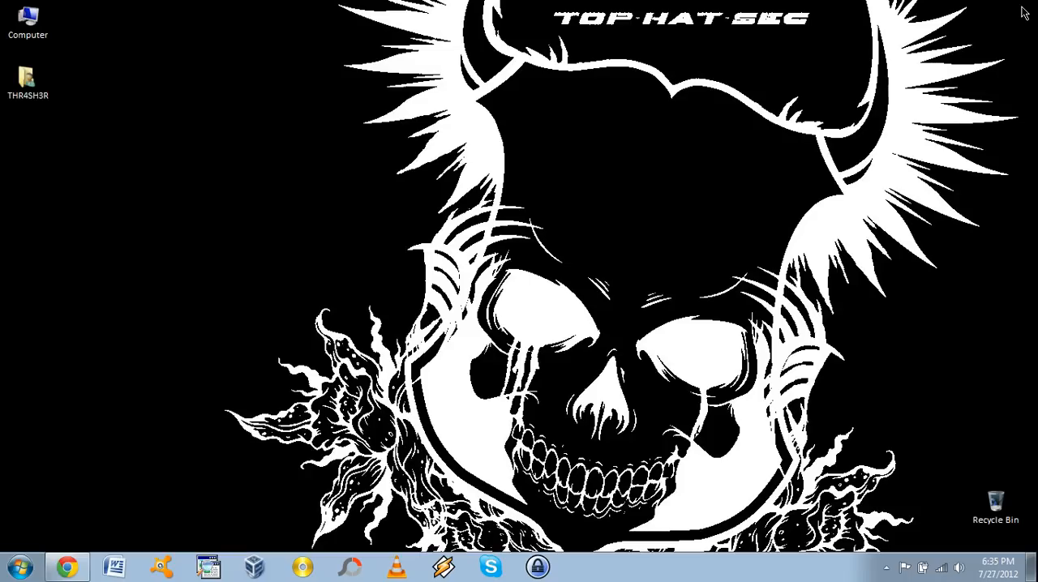
# Open VirtualBox Manager and start the New Virtual Machine wizard
pyautogui.click(257, 568)
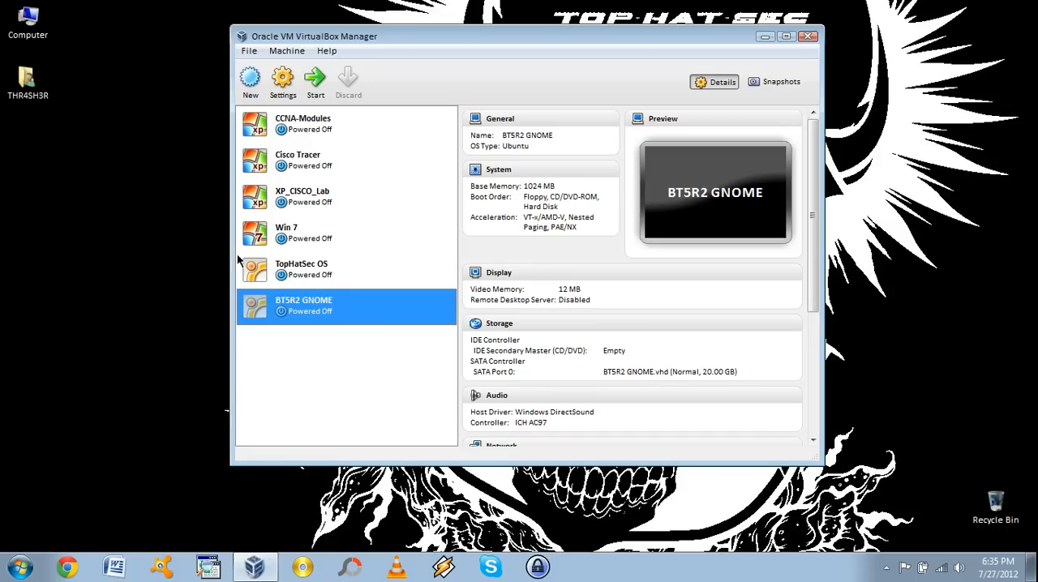
pyautogui.click(251, 88)
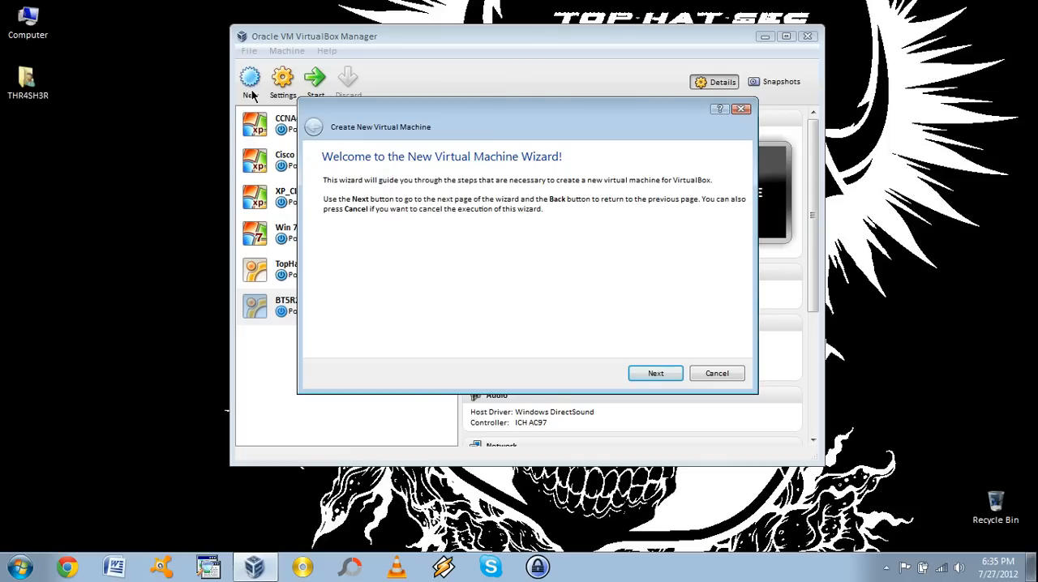
pyautogui.click(656, 373)
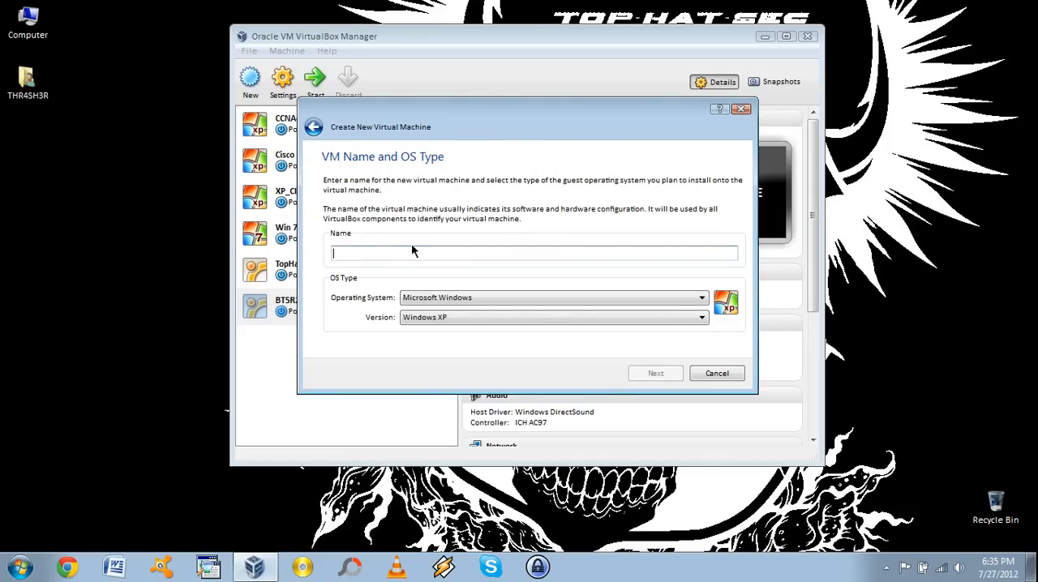
# Name the new virtual machine THS-OS Demo and set its OS type to Linux, version Ubuntu
pyautogui.write('THS')
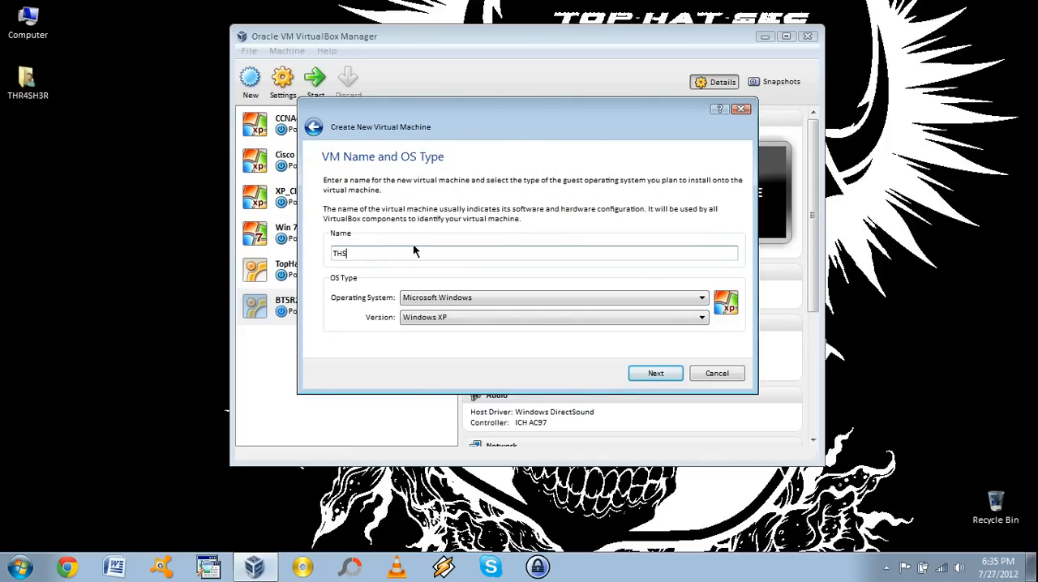
pyautogui.write('-OS Deom')
pyautogui.press('BackSpace')
pyautogui.press('BackSpace')
pyautogui.press('BackSpace')
pyautogui.write('emo')
pyautogui.click(433, 300)
pyautogui.click(421, 320)
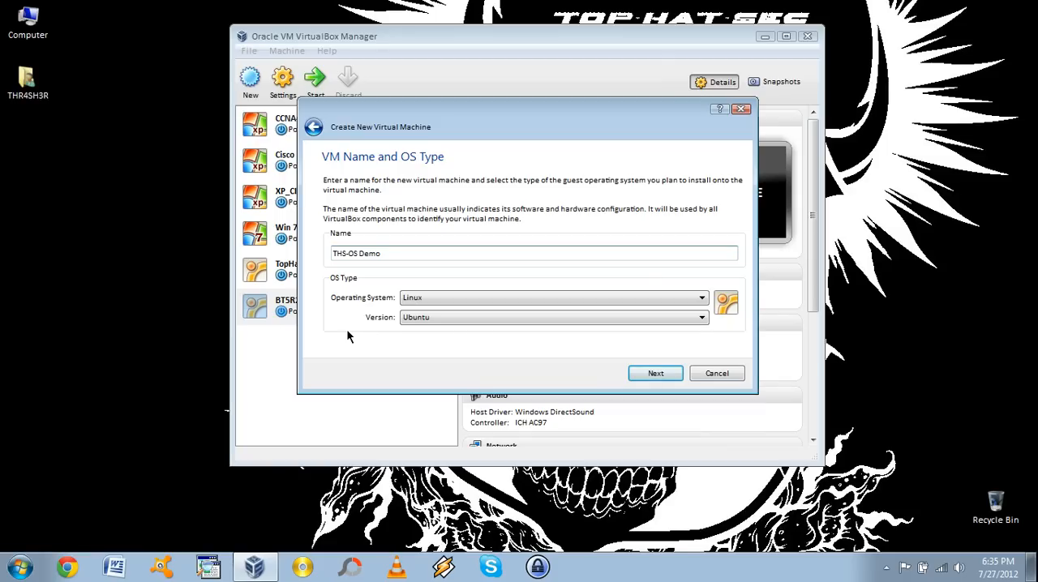
pyautogui.click(658, 372)
# Set the virtual machine's base memory to 1024 MB
pyautogui.moveTo(697, 230); pyautogui.dragTo(733, 232)
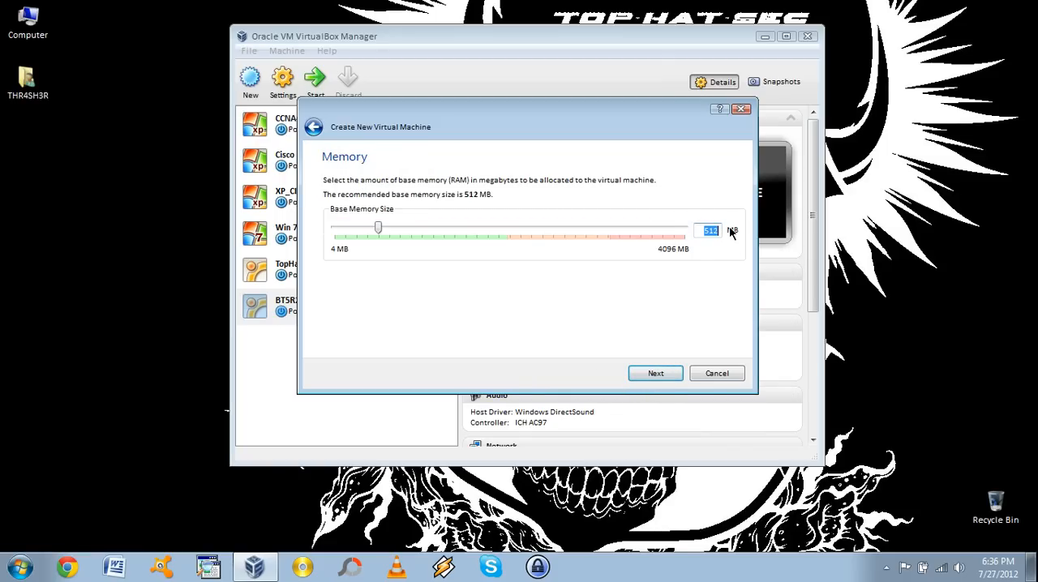
pyautogui.write('1024')
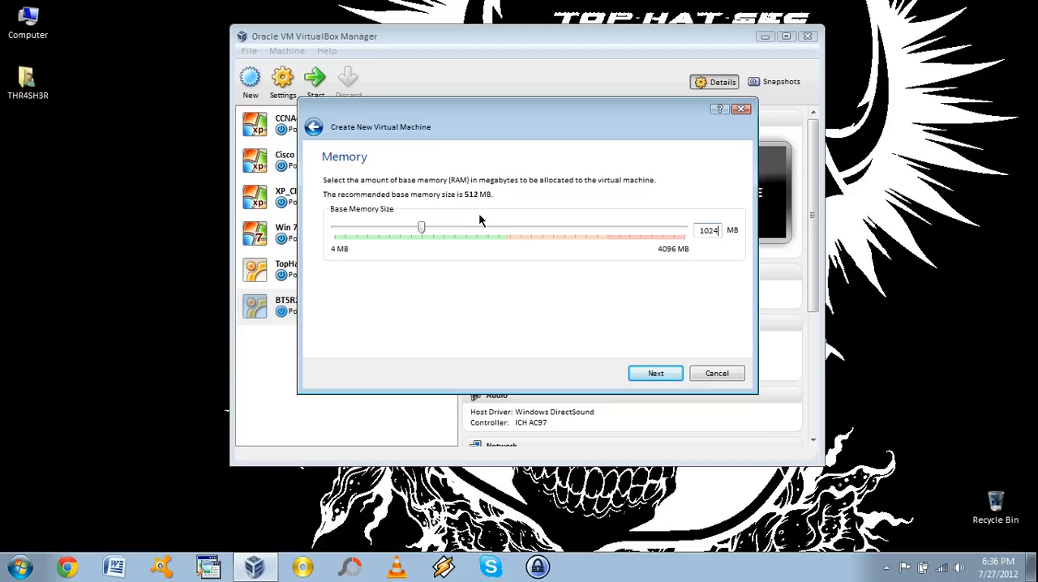
pyautogui.click(657, 373)
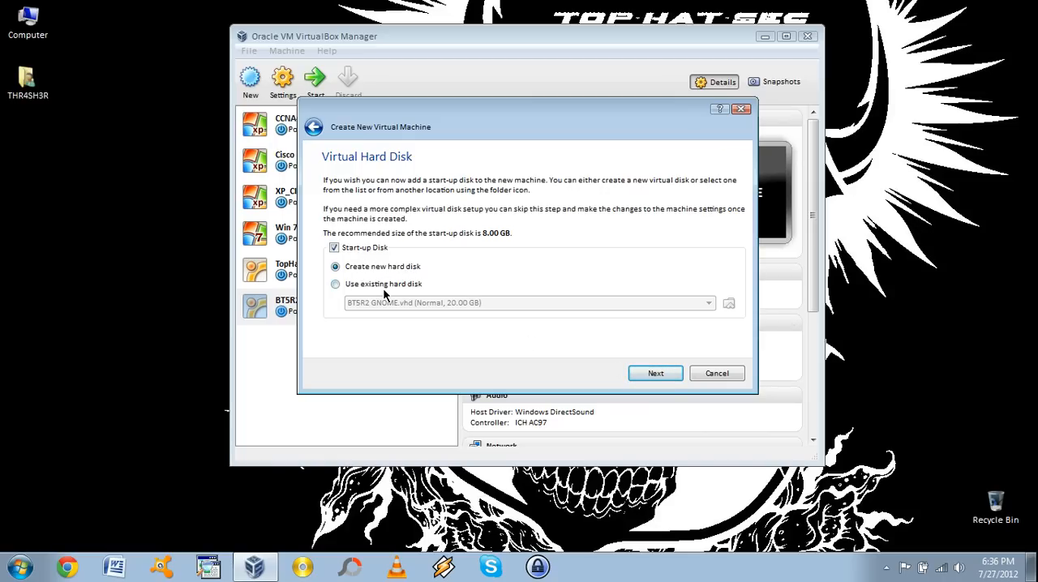
# Create a new start-up hard disk of type VHD with dynamically allocated storage
pyautogui.click(657, 373)
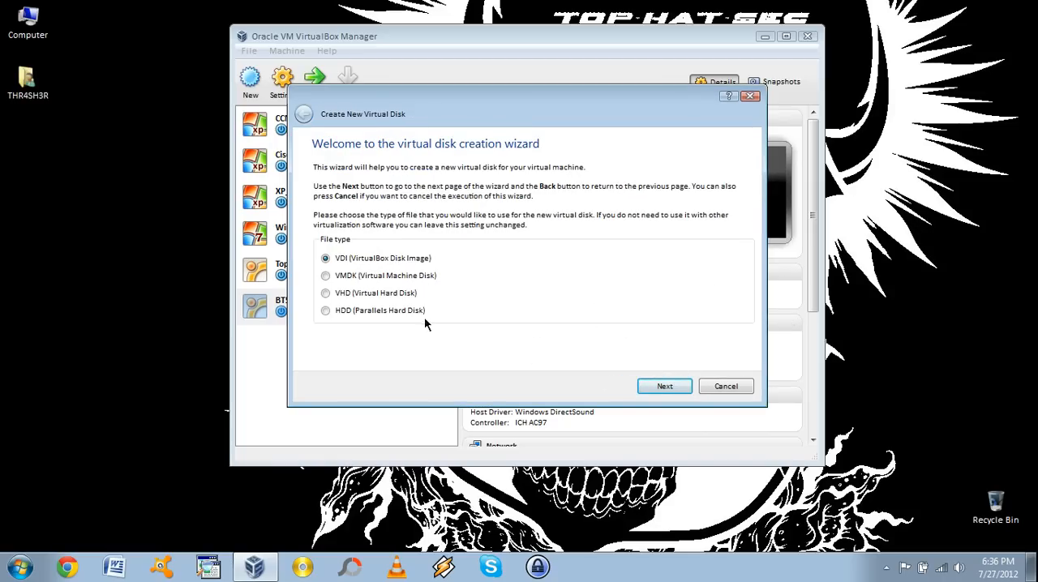
pyautogui.click(328, 293)
pyautogui.click(667, 389)
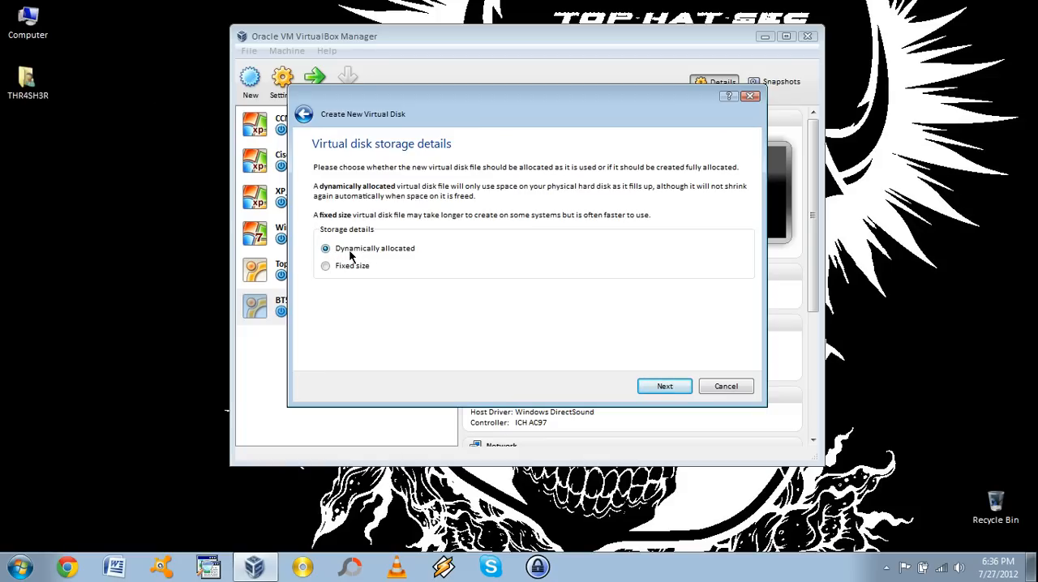
pyautogui.click(661, 387)
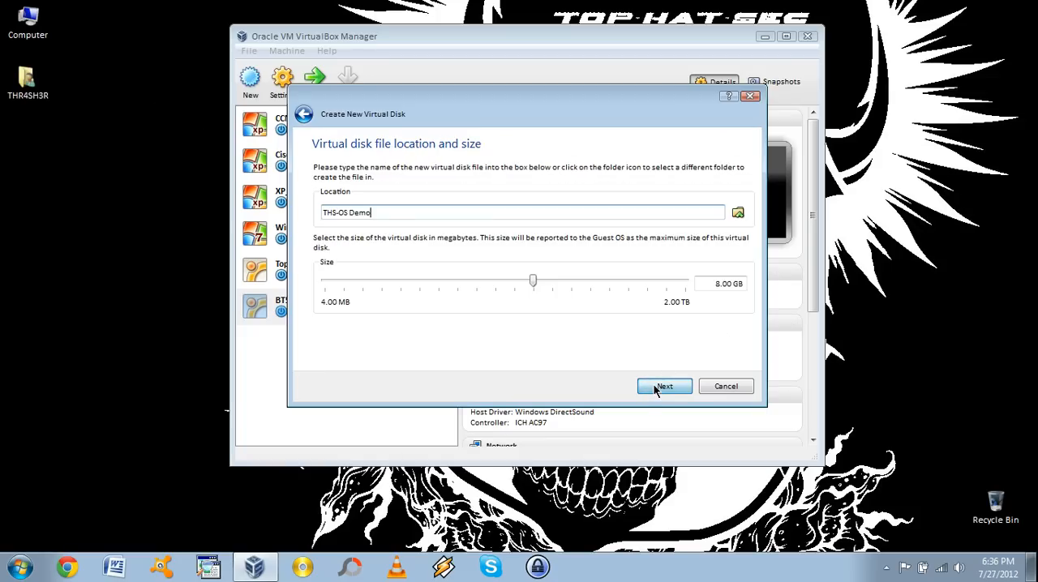
# Set the virtual disk size to 20 GB
pyautogui.click(720, 283)
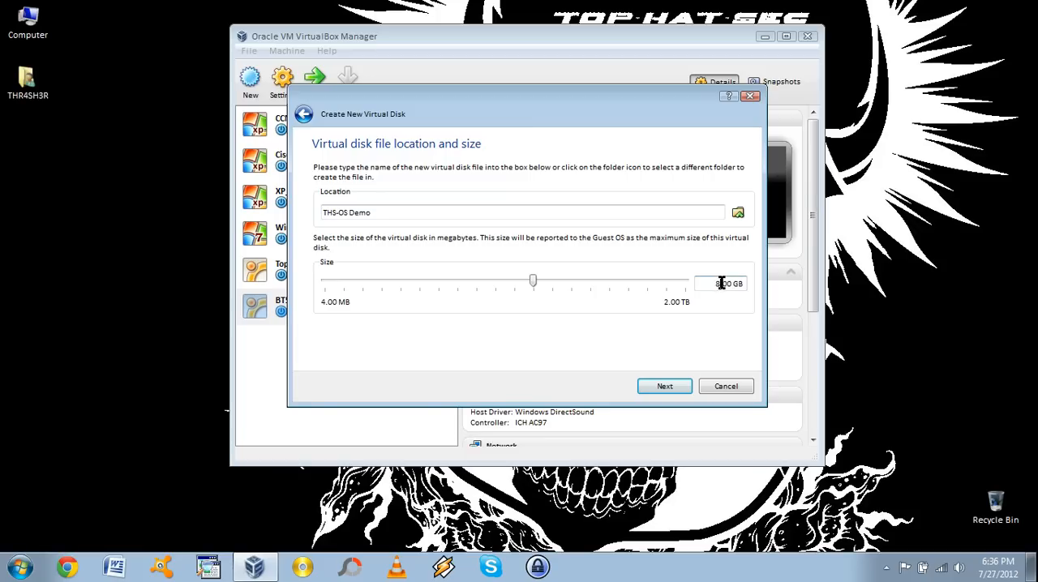
pyautogui.press('BackSpace')
pyautogui.write('20')
pyautogui.moveTo(722, 286)
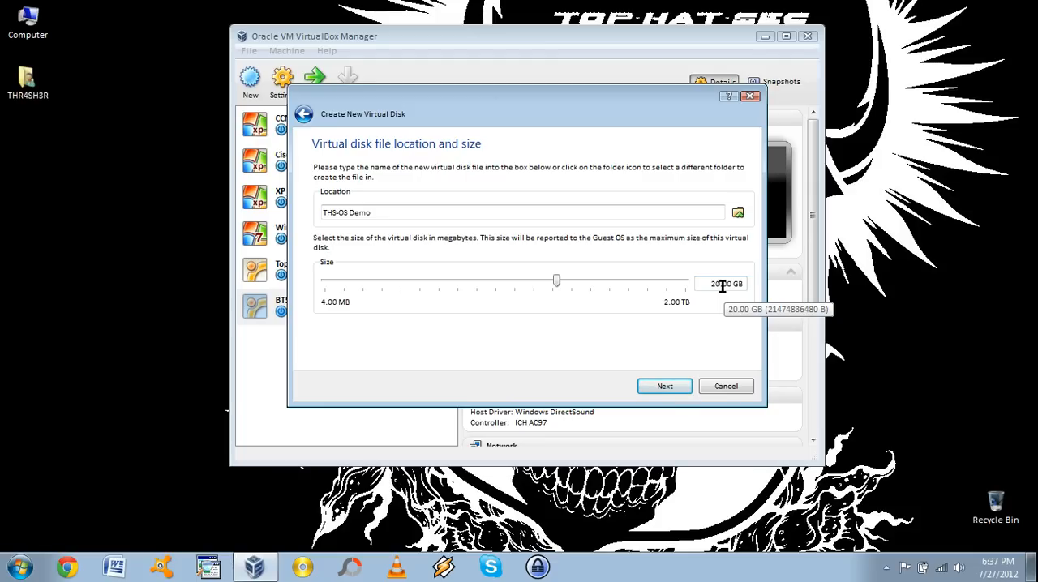
pyautogui.click(664, 386)
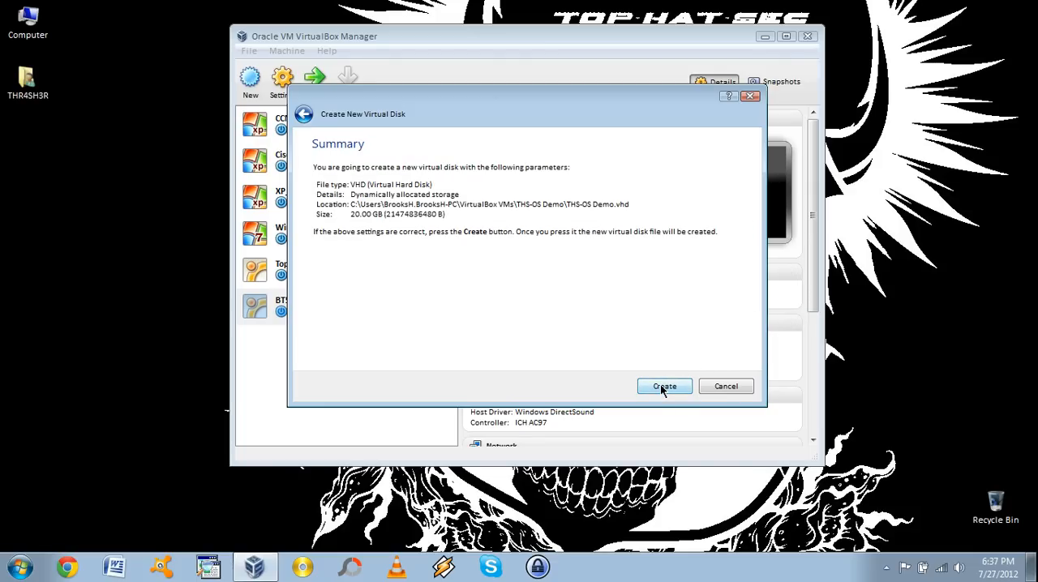
# Create the virtual disk and then the THS-OS Demo virtual machine
pyautogui.click(663, 387)
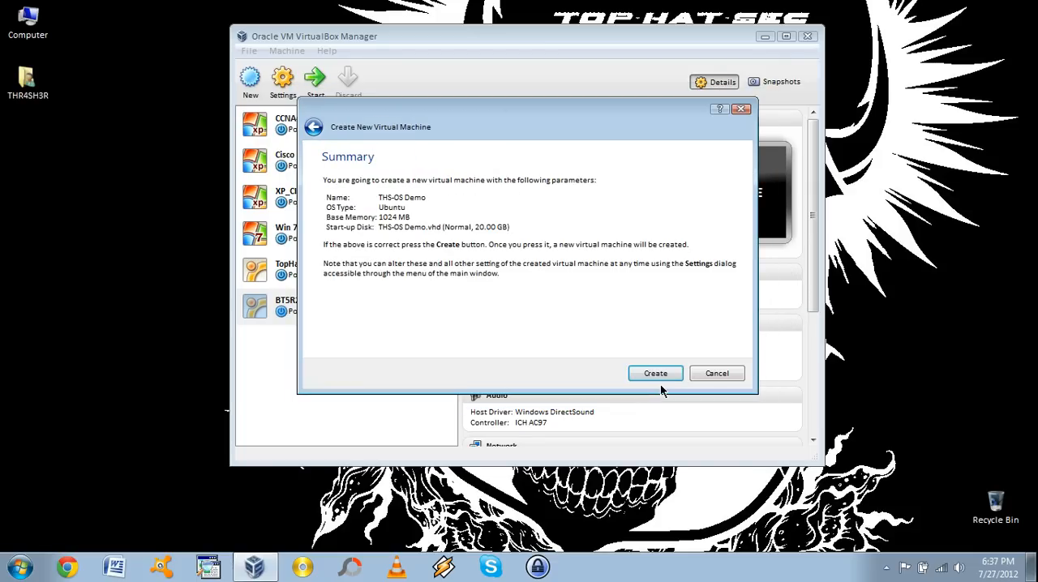
pyautogui.click(655, 374)
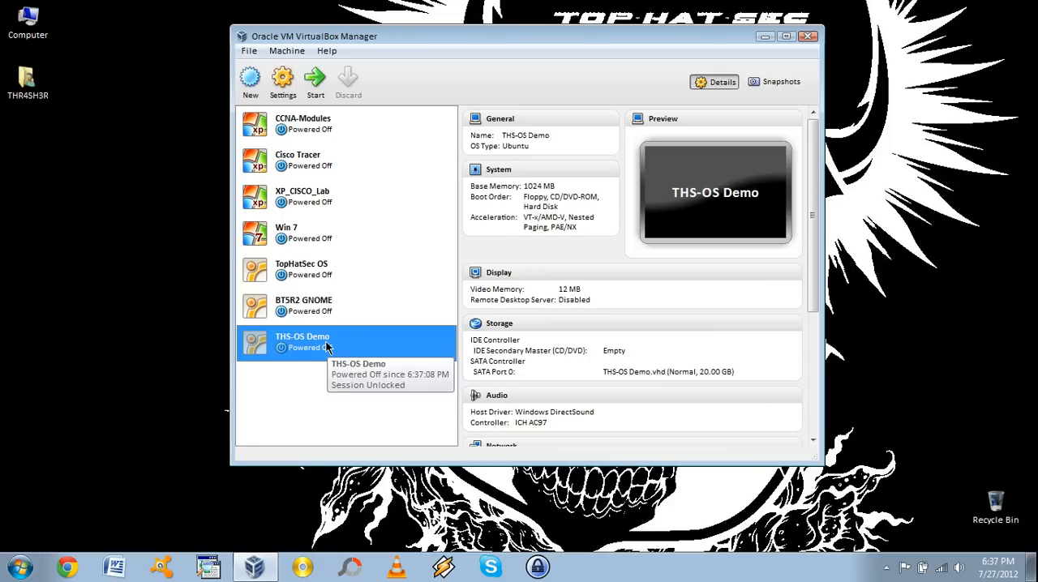
# Attach THSEdition.iso to the virtual machine's empty IDE CD/DVD drive in its Storage settings
pyautogui.click(285, 81)
pyautogui.click(331, 155)
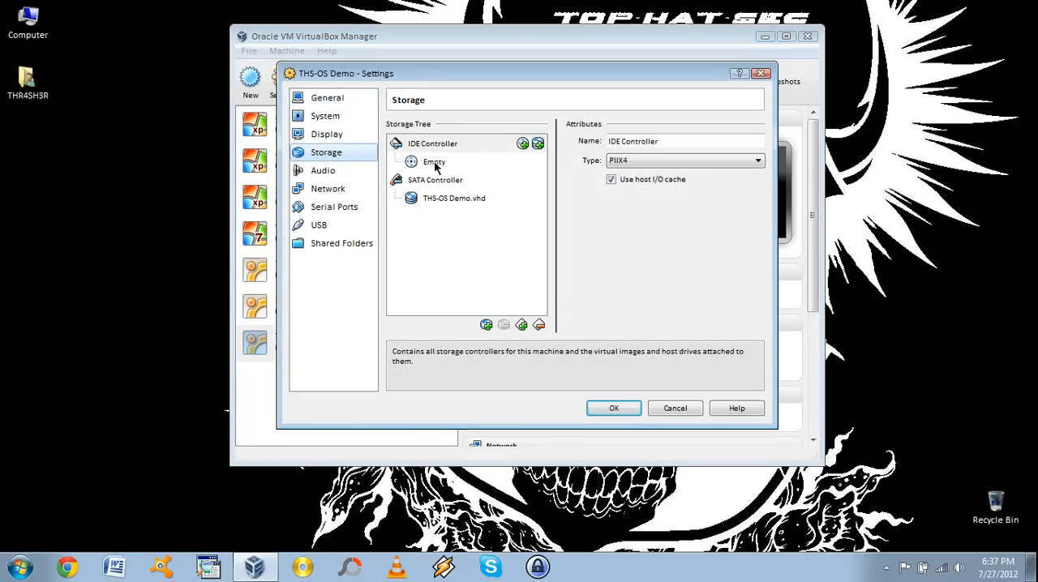
pyautogui.click(423, 163)
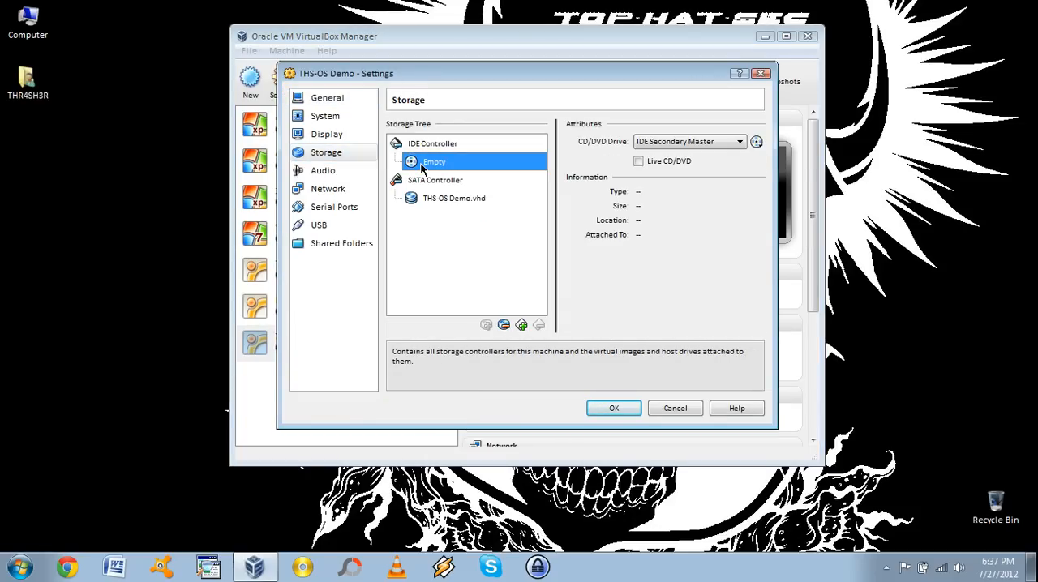
pyautogui.click(757, 143)
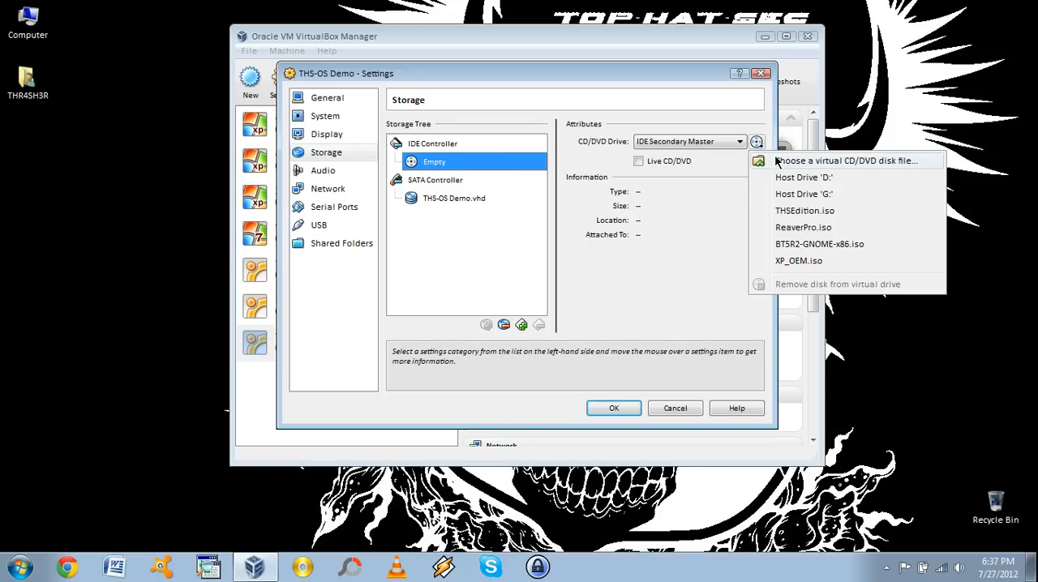
pyautogui.click(778, 161)
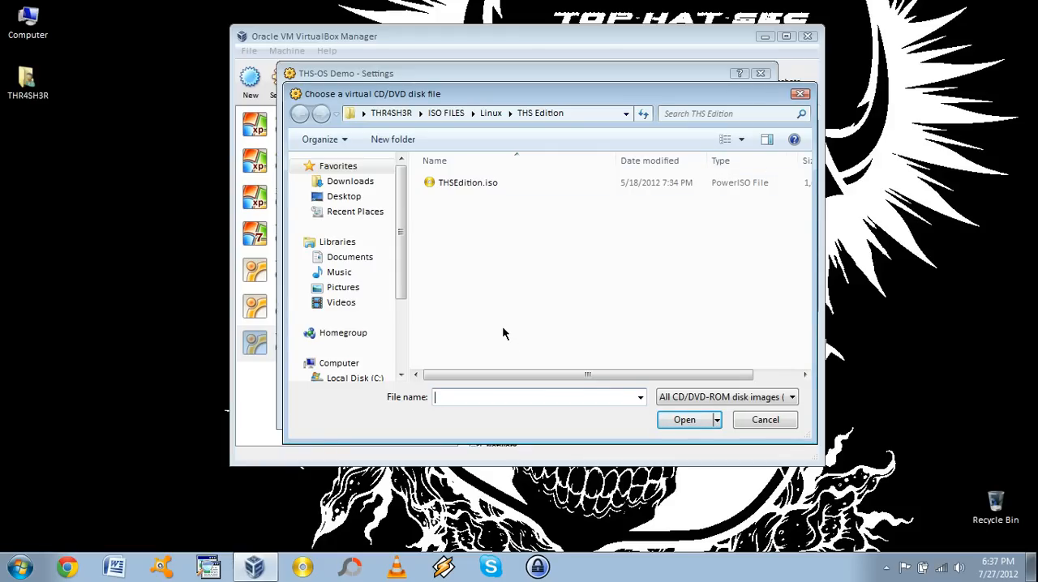
pyautogui.click(433, 182)
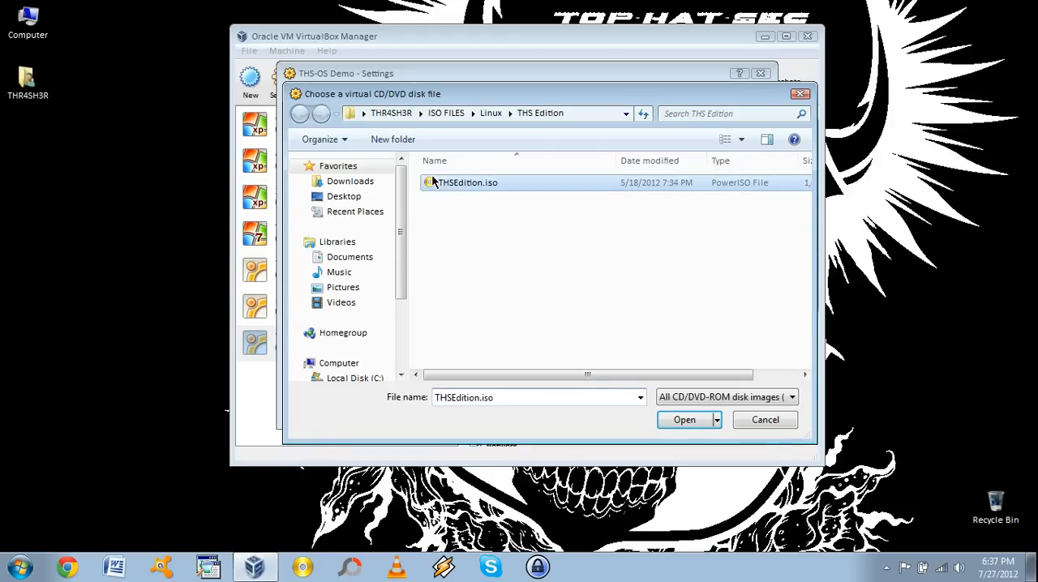
pyautogui.click(679, 420)
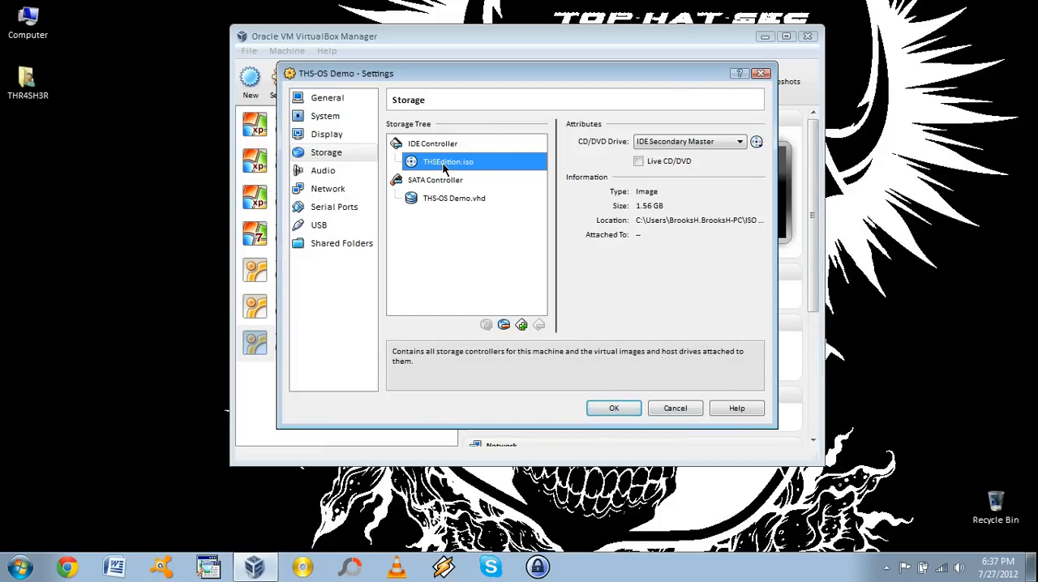
pyautogui.click(612, 408)
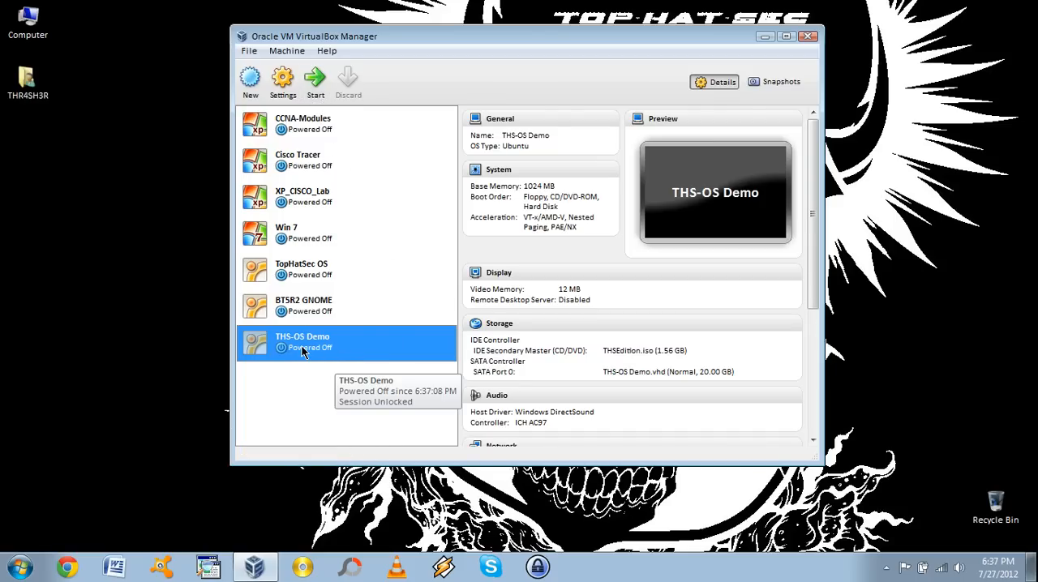
# Start the virtual machine and boot the 'install - start the installer directly' option
pyautogui.click(315, 91)
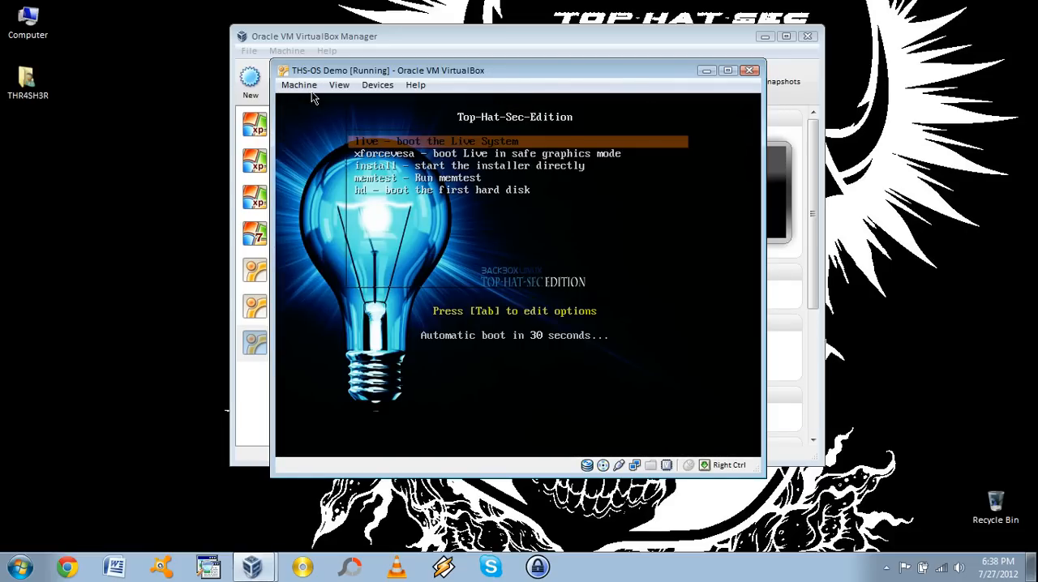
pyautogui.press('Down')
pyautogui.press('Up')
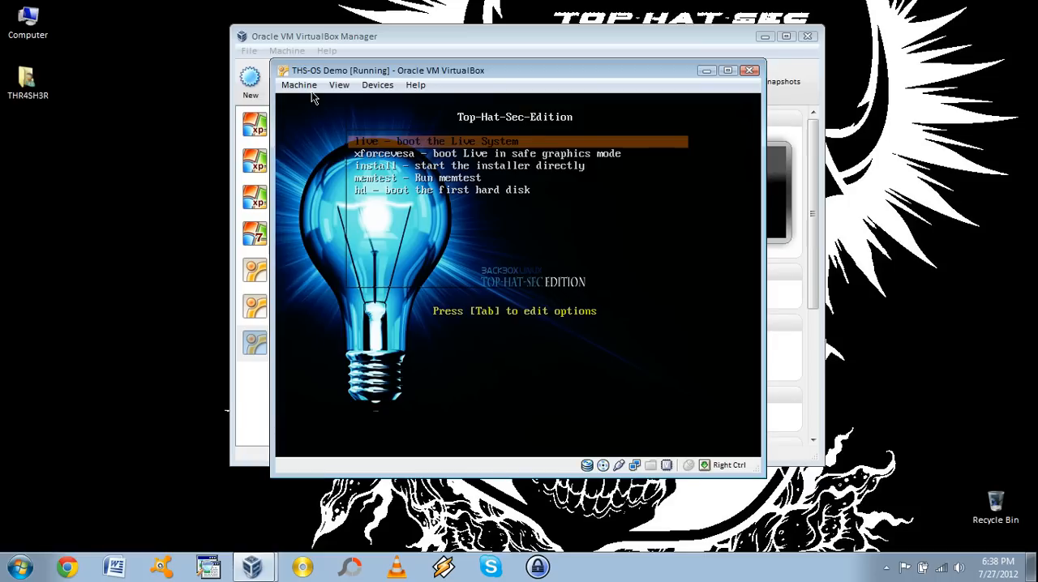
pyautogui.press('Down')
pyautogui.press('Down')
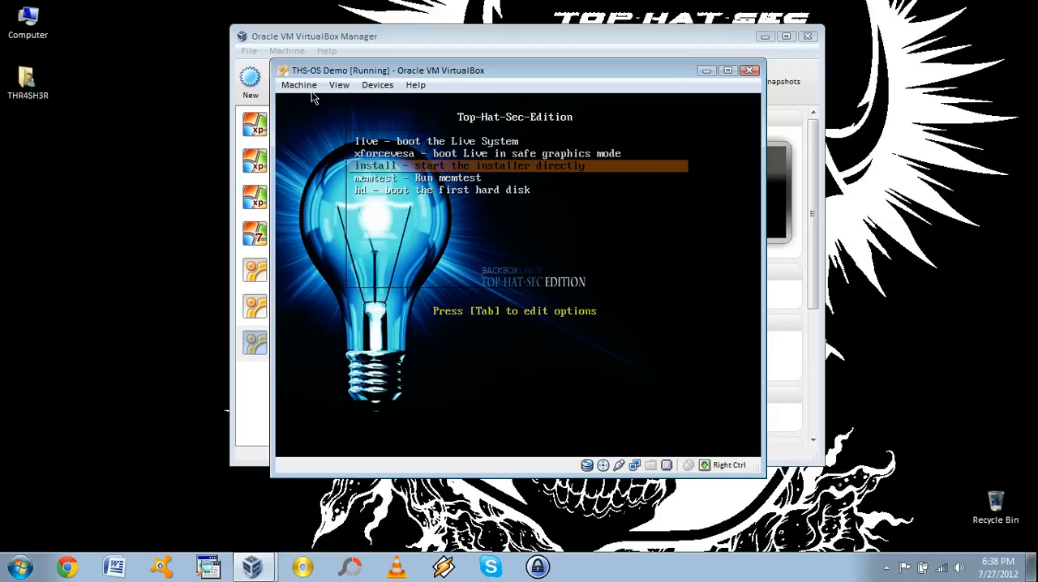
pyautogui.press('Return')
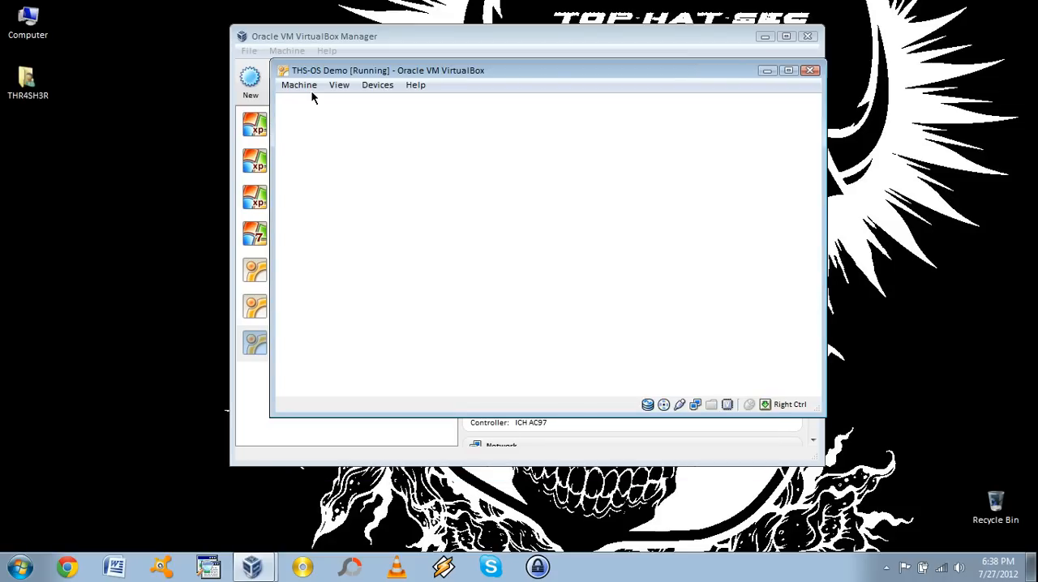
# Maximize the running virtual machine's window
pyautogui.click(765, 36)
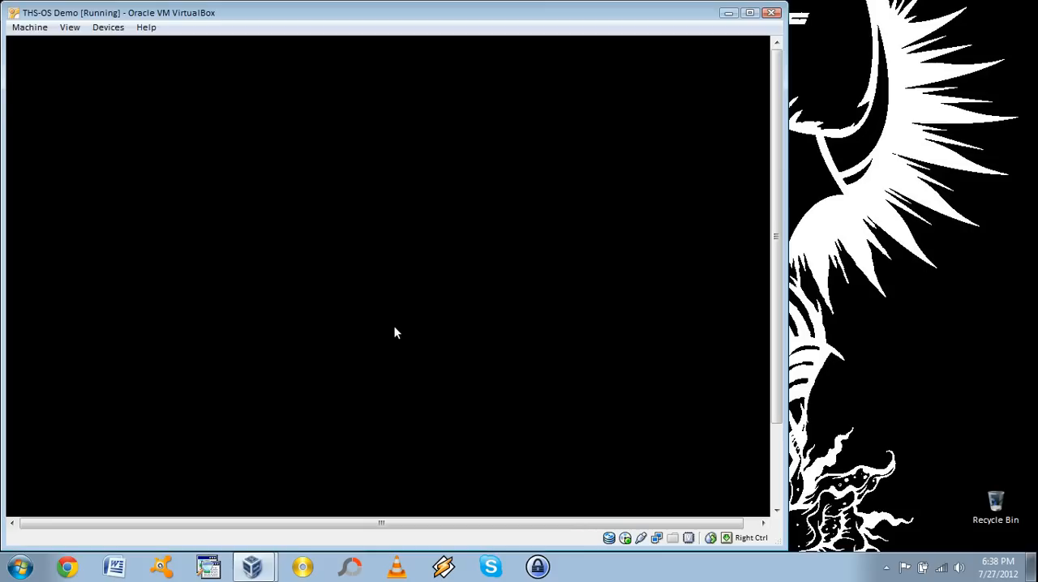
# Keep English as the installer language and continue past the Welcome screen
pyautogui.moveTo(526, 21); pyautogui.dragTo(638, 18)
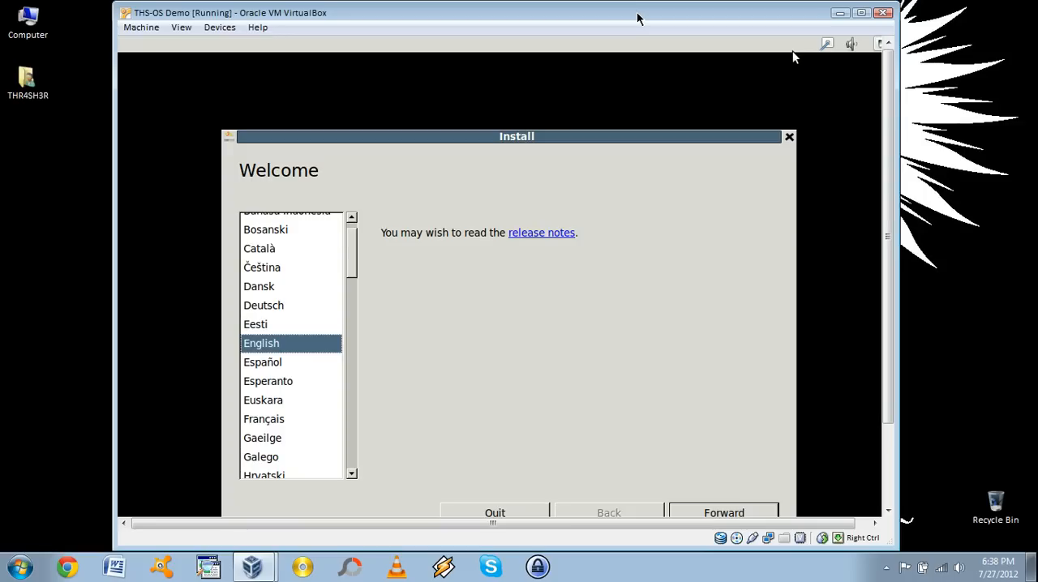
pyautogui.moveTo(524, 136); pyautogui.dragTo(536, 91)
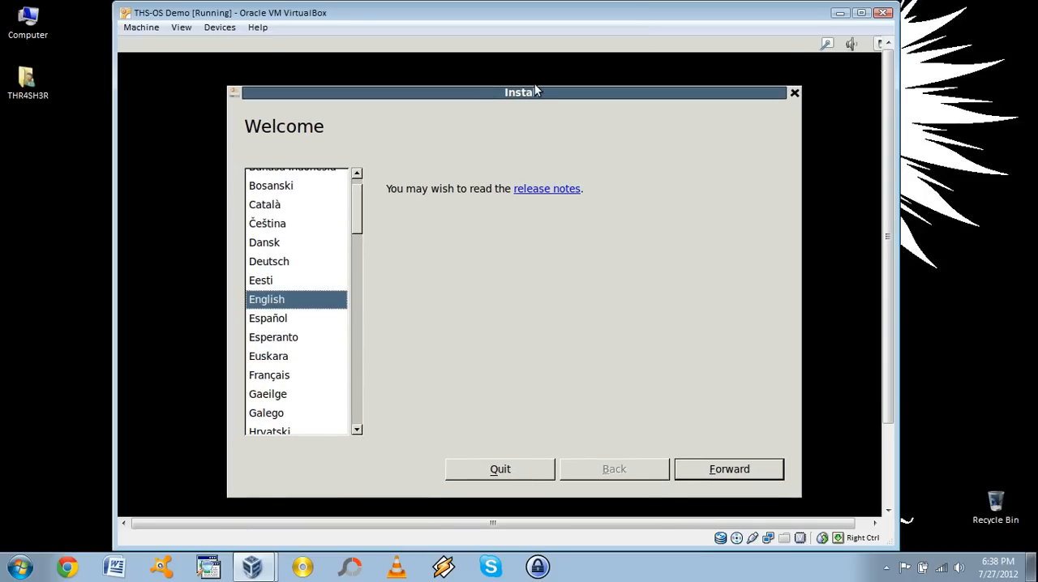
pyautogui.click(699, 474)
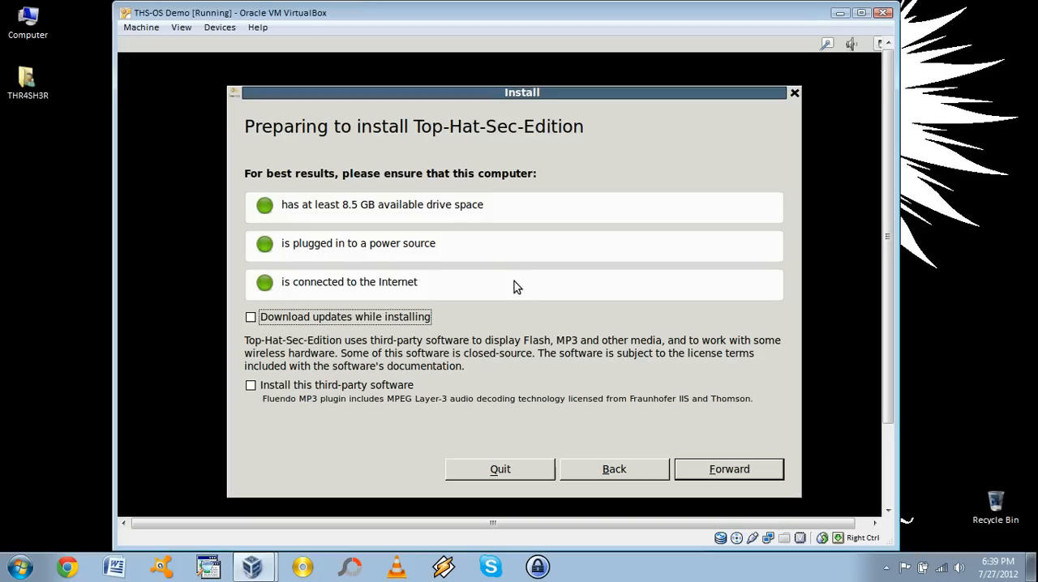
# Enable 'Download updates while installing' and 'Install this third-party software', then continue
pyautogui.click(251, 317)
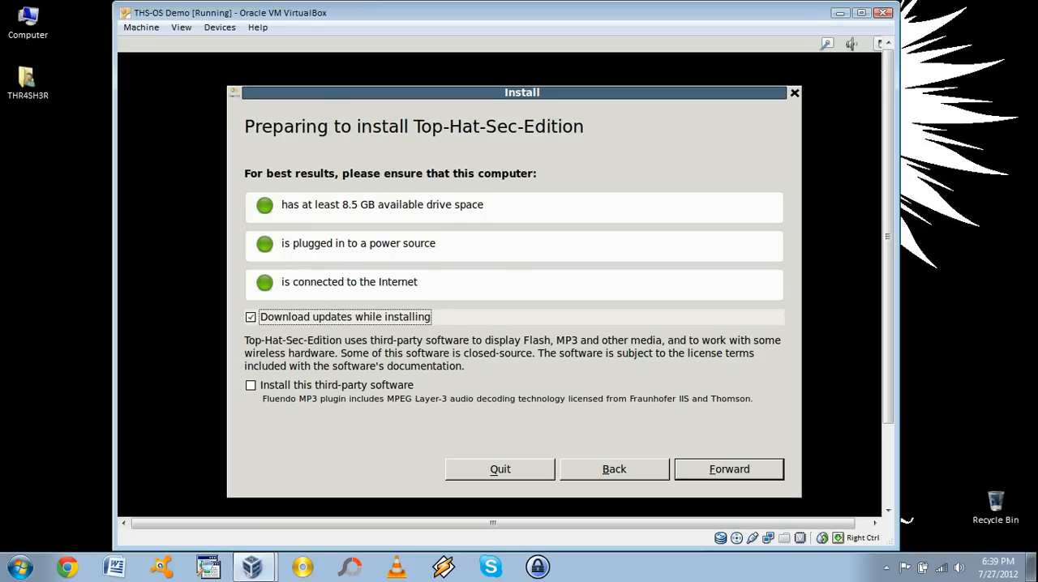
pyautogui.click(252, 387)
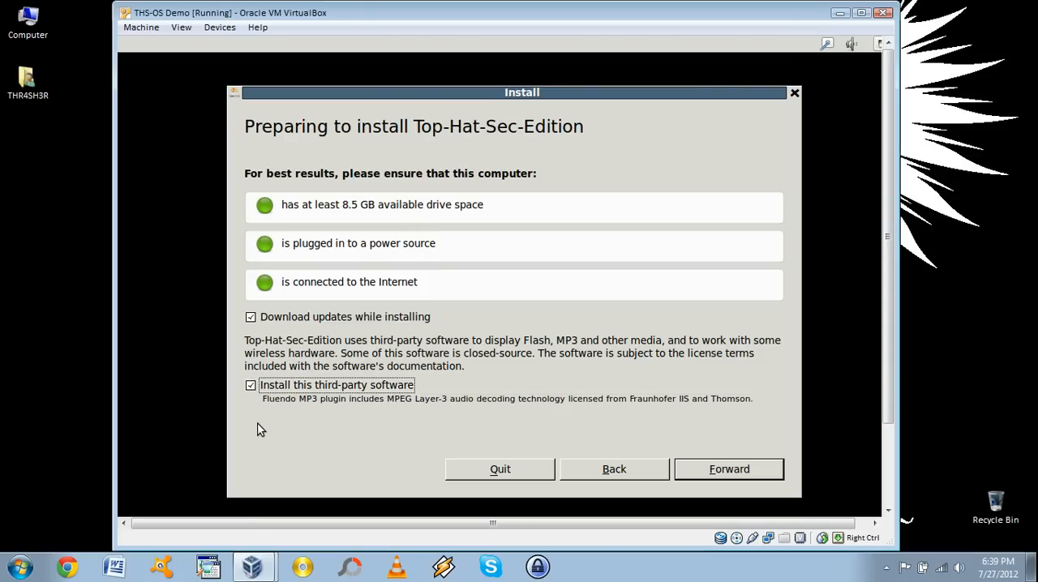
pyautogui.click(717, 468)
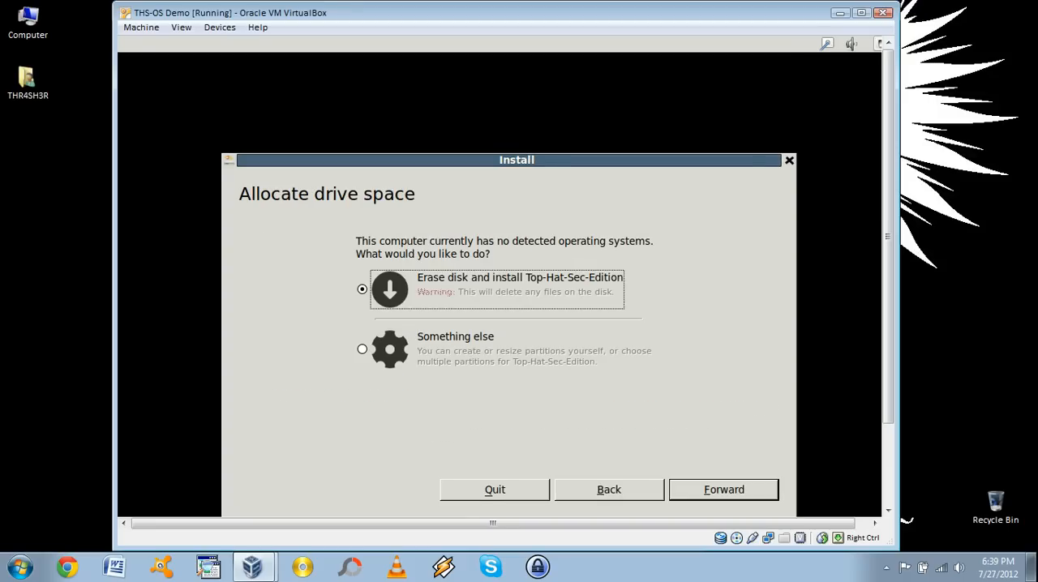
# Keep the 'Erase disk and install Top-Hat-Sec-Edition' allocation option and proceed
pyautogui.moveTo(536, 161); pyautogui.dragTo(537, 103)
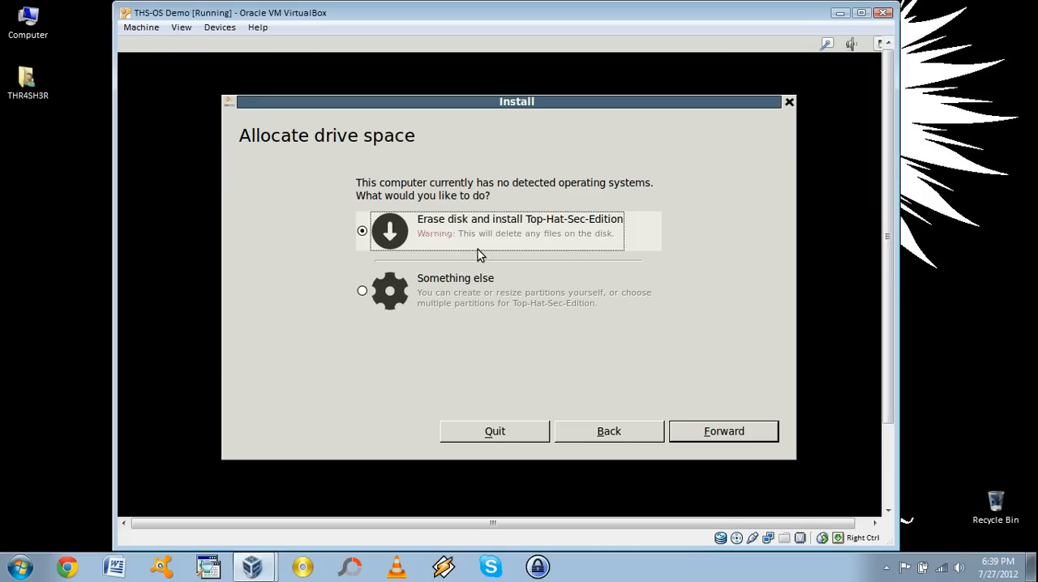
pyautogui.click(734, 436)
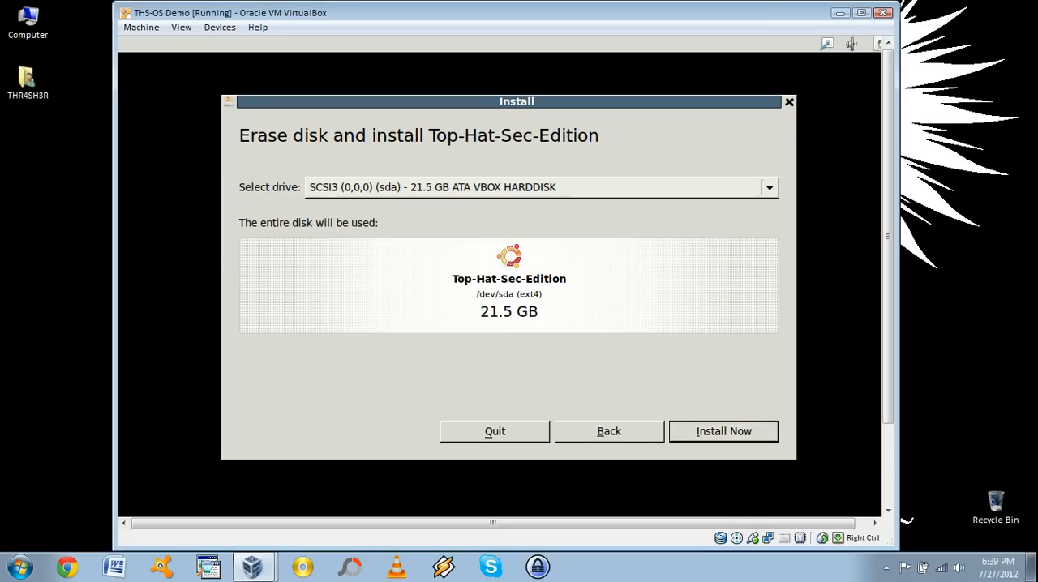
# Choose the SCSI3 (0,0,0) (sda) 21.5 GB ATA VBOX HARDDISK drive and start the installation
pyautogui.click(771, 189)
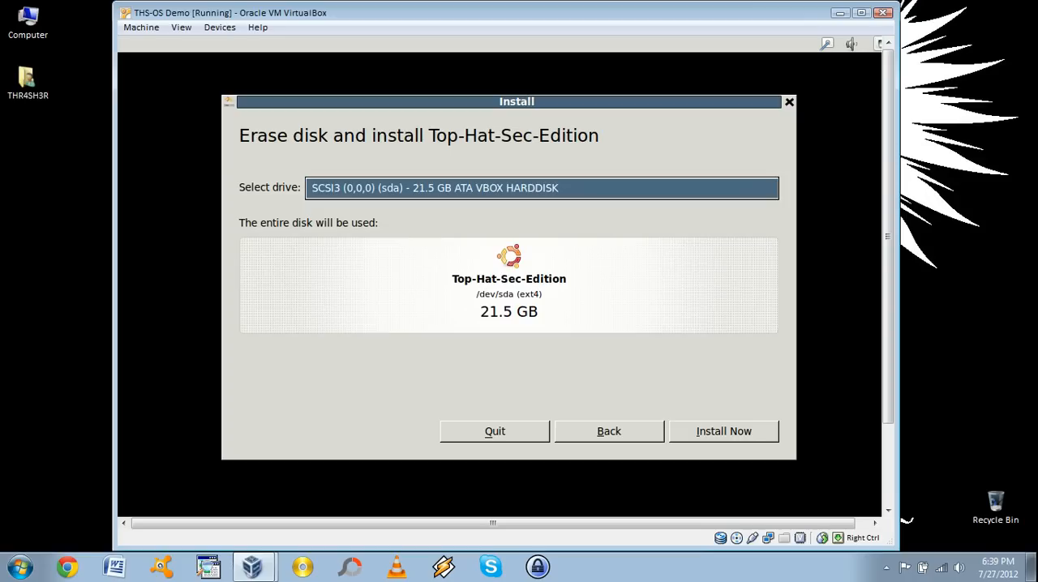
pyautogui.click(548, 224)
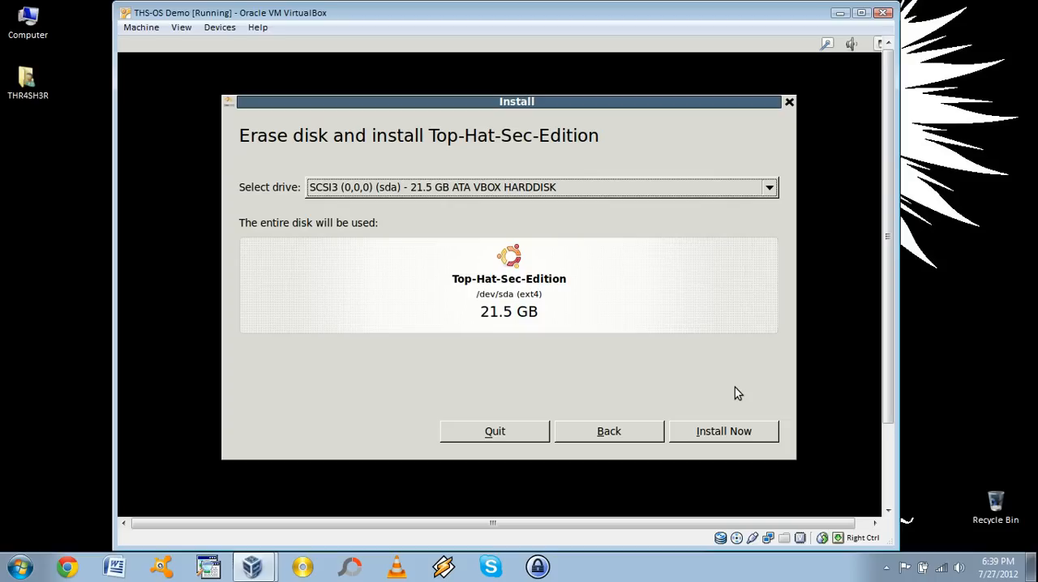
pyautogui.click(735, 441)
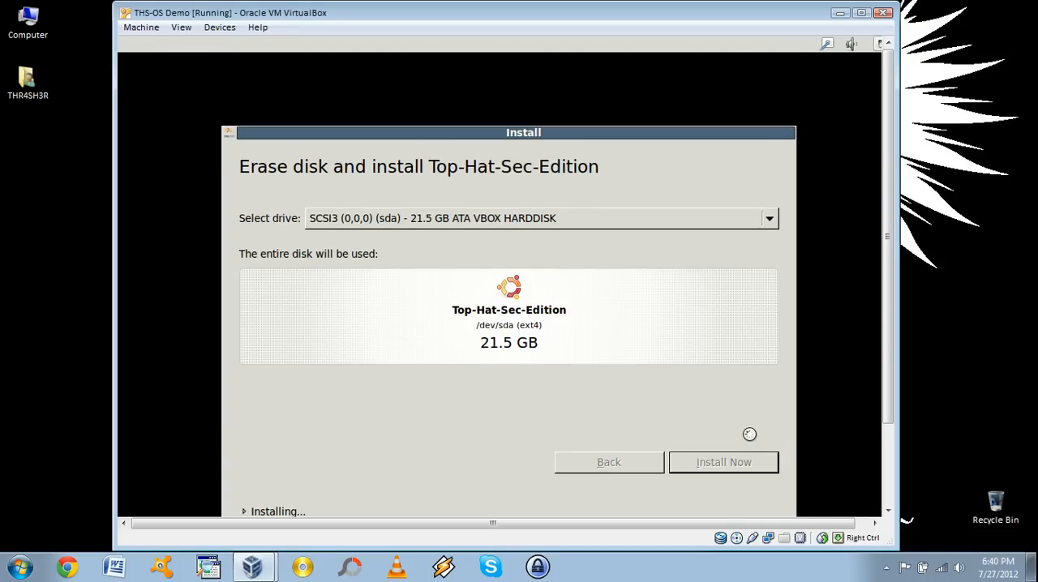
# Set the location to El Paso (Texas, United States) and continue
pyautogui.moveTo(525, 136); pyautogui.dragTo(527, 78)
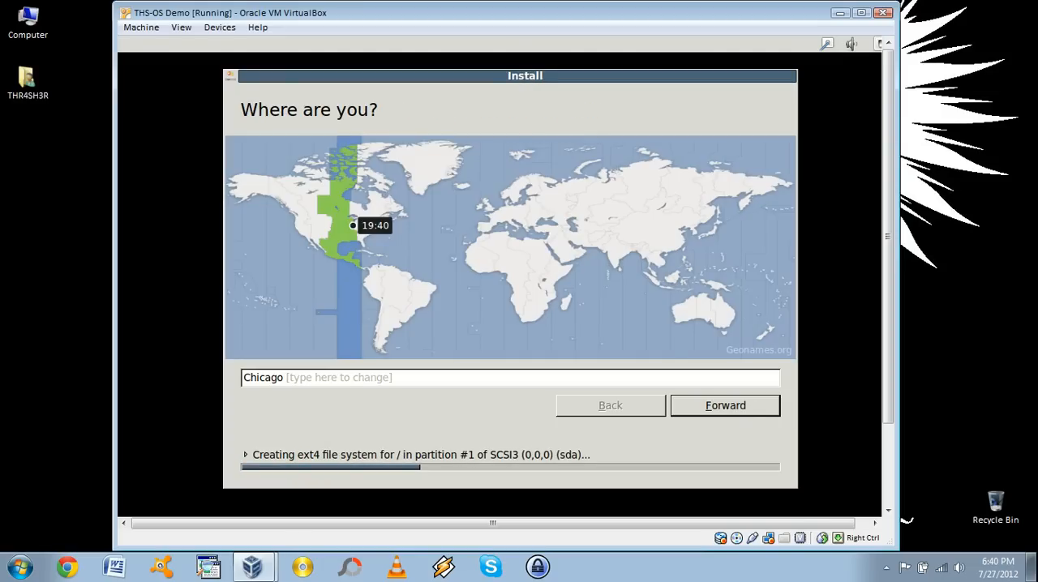
pyautogui.click(292, 377)
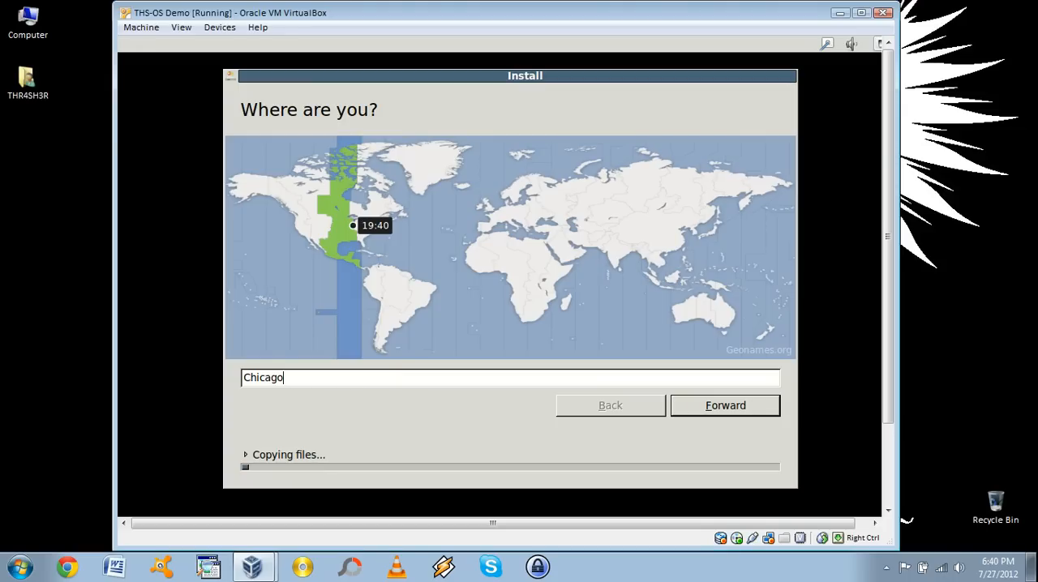
pyautogui.press('BackSpace')
pyautogui.press('BackSpace')
pyautogui.press('BackSpace')
pyautogui.press('BackSpace')
pyautogui.press('BackSpace')
pyautogui.press('BackSpace')
pyautogui.press('BackSpace')
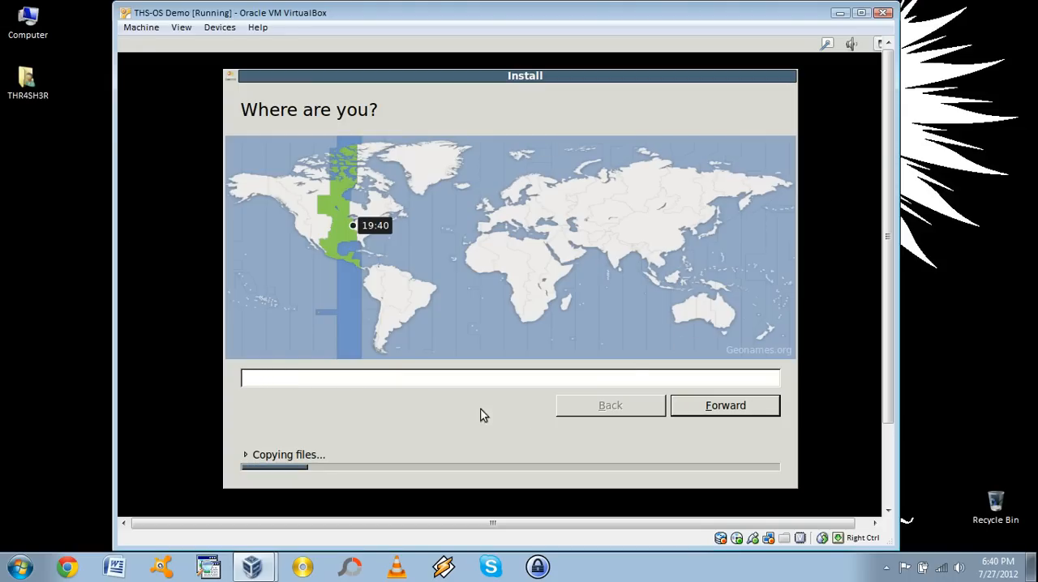
pyautogui.write('El Paso')
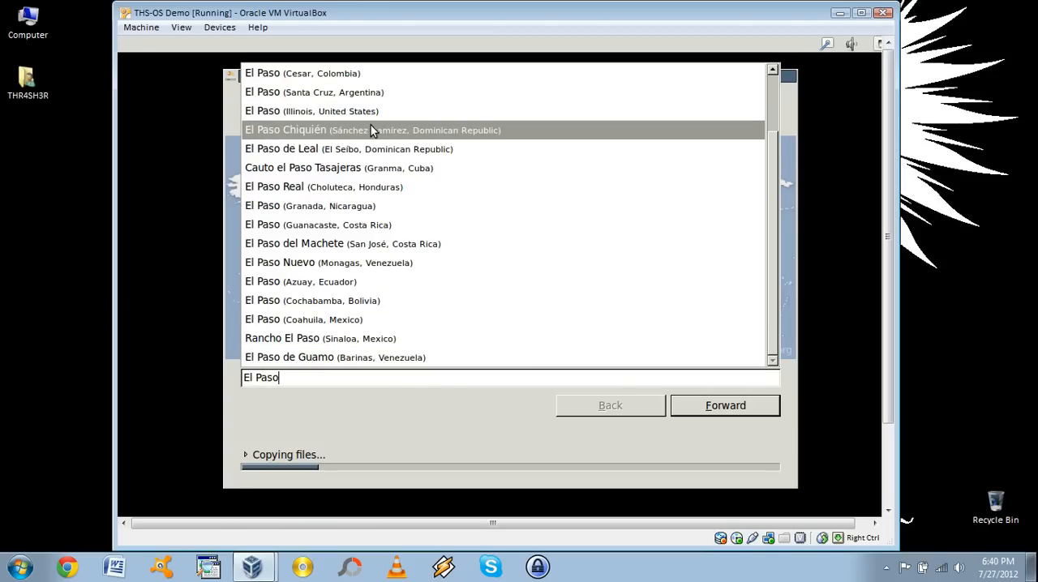
pyautogui.scroll(3, 772, 156)
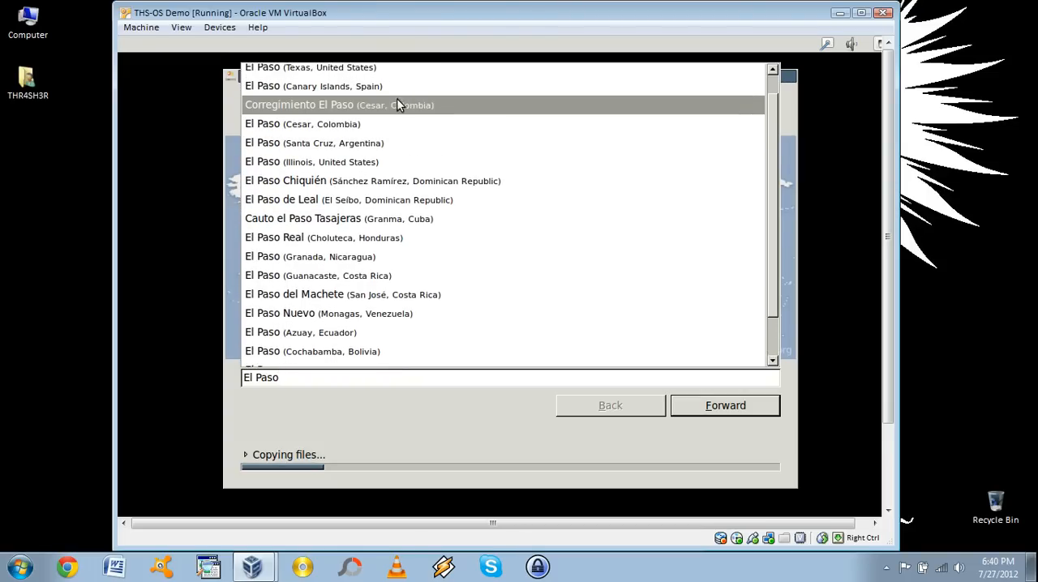
pyautogui.click(332, 73)
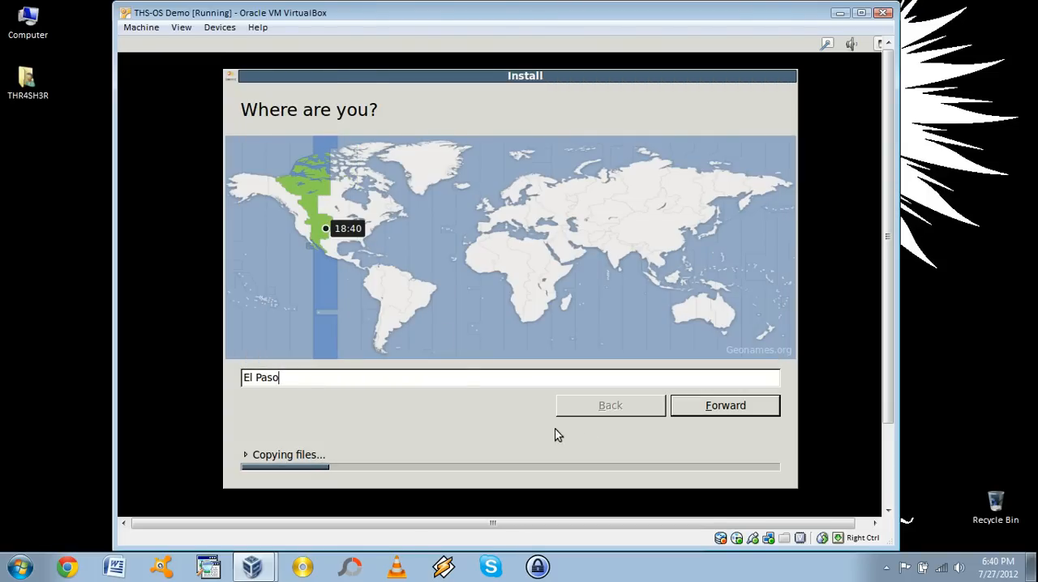
pyautogui.click(727, 405)
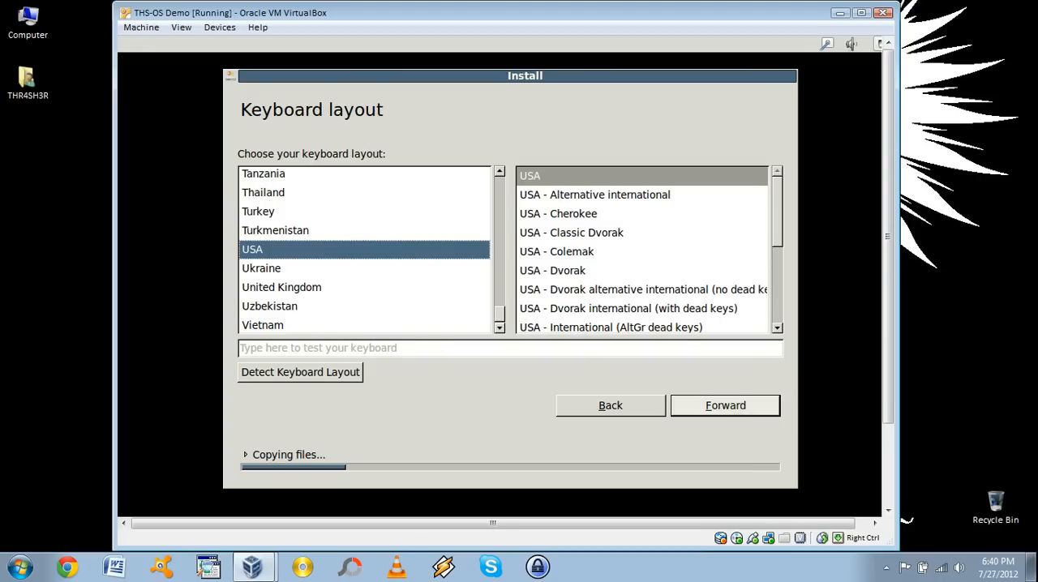
# Keep the USA keyboard layout and continue the installation
pyautogui.click(733, 405)
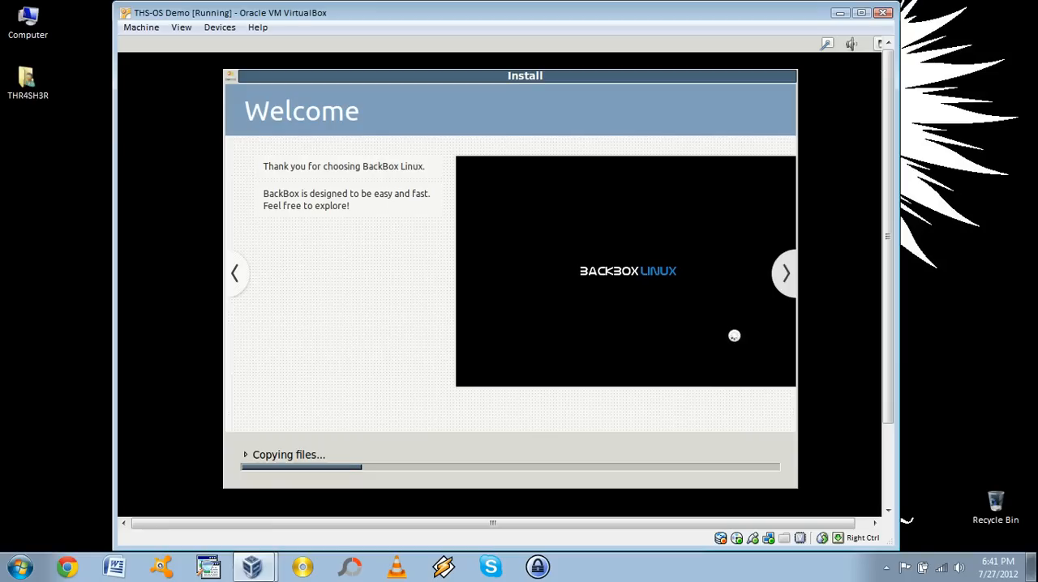
pyautogui.click(888, 568)
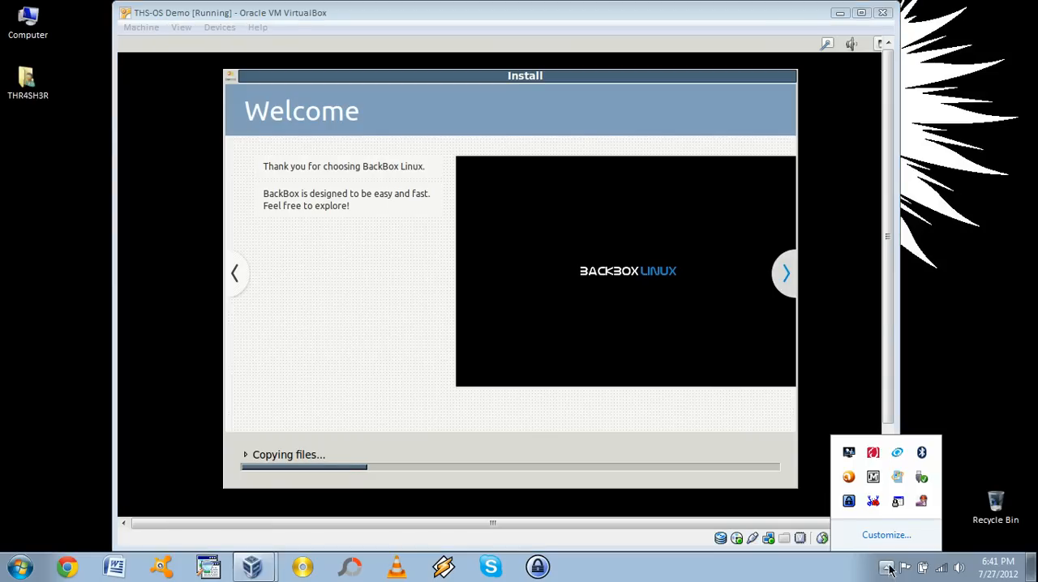
pyautogui.rightClick(922, 503)
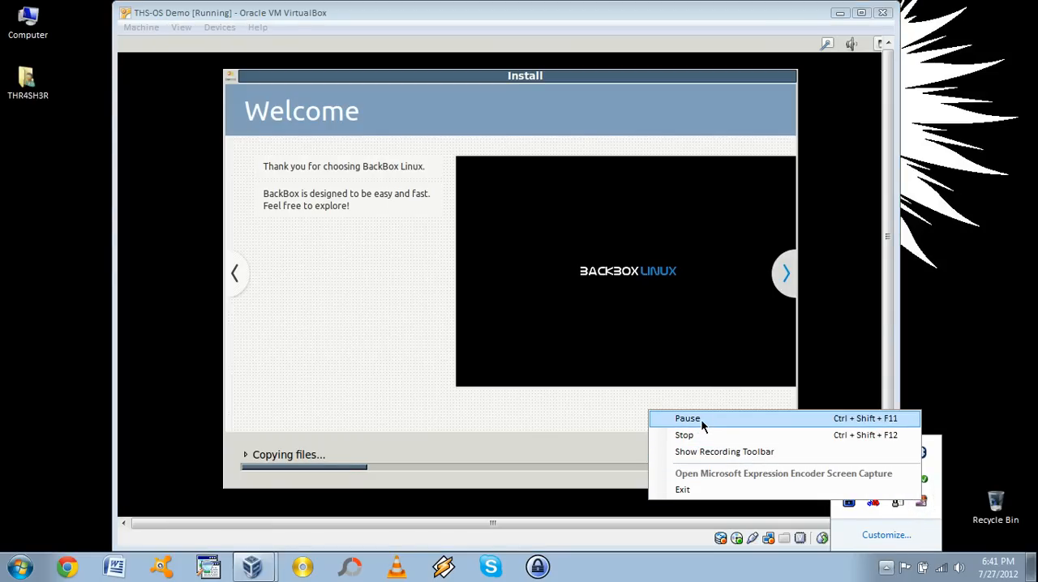
pyautogui.click(690, 418)
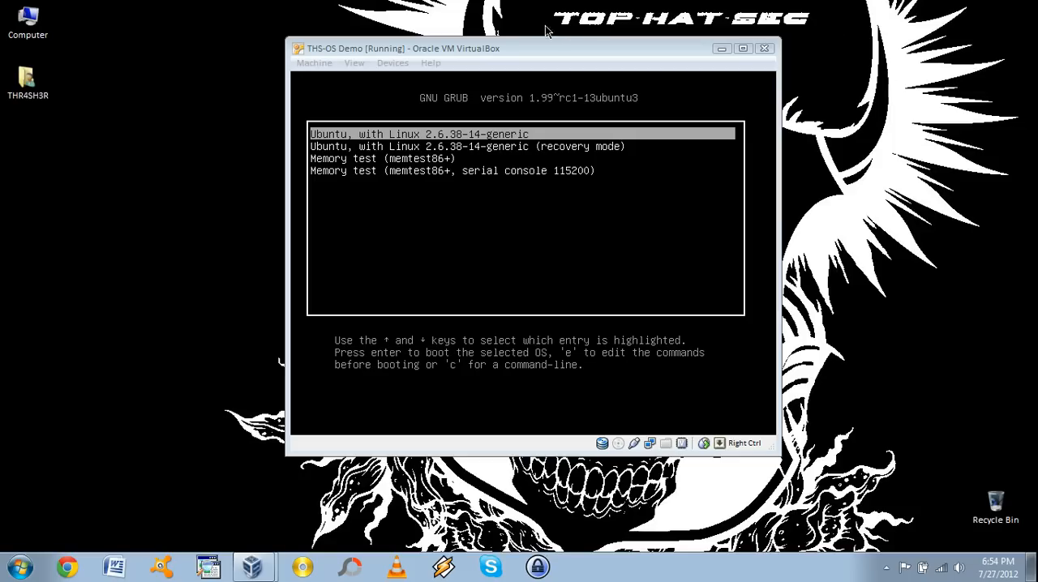
# Boot the installed system from the default 'Ubuntu, with Linux 2.6.38-14-generic' GRUB entry
pyautogui.click(492, 49)
pyautogui.press('Return')
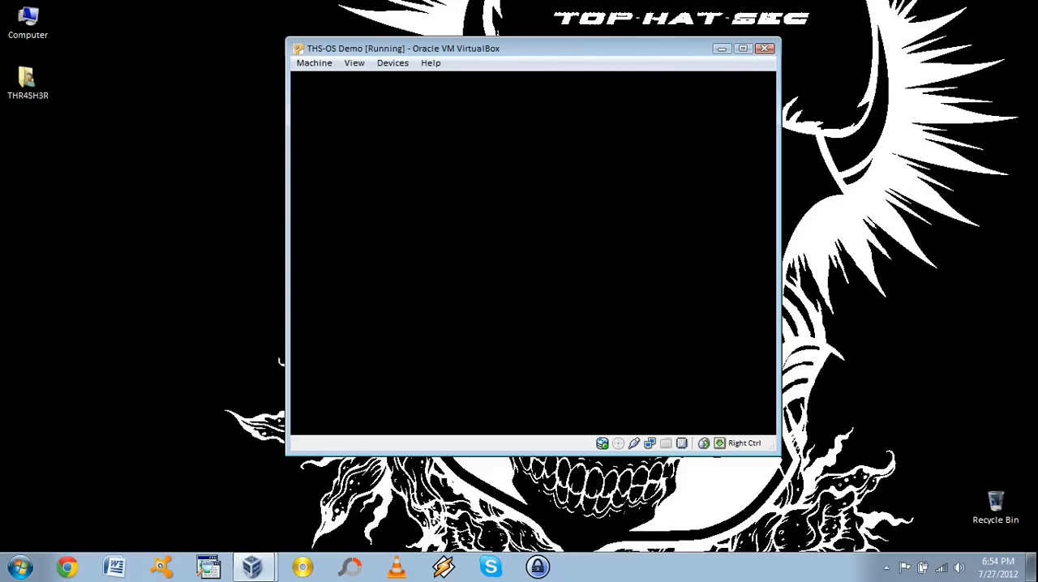
pyautogui.moveTo(396, 52); pyautogui.dragTo(371, 60)
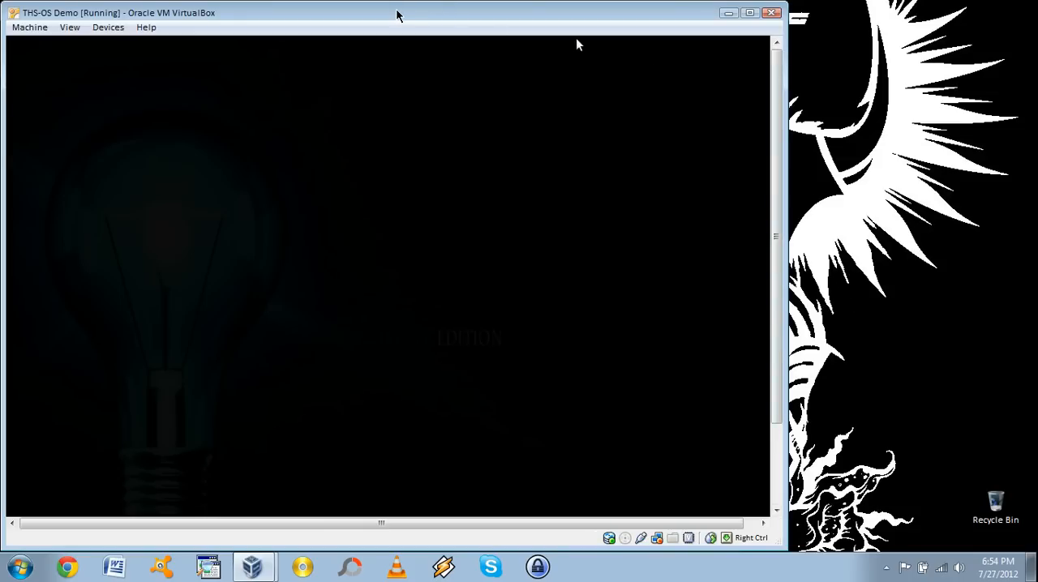
pyautogui.moveTo(396, 13); pyautogui.dragTo(511, 11)
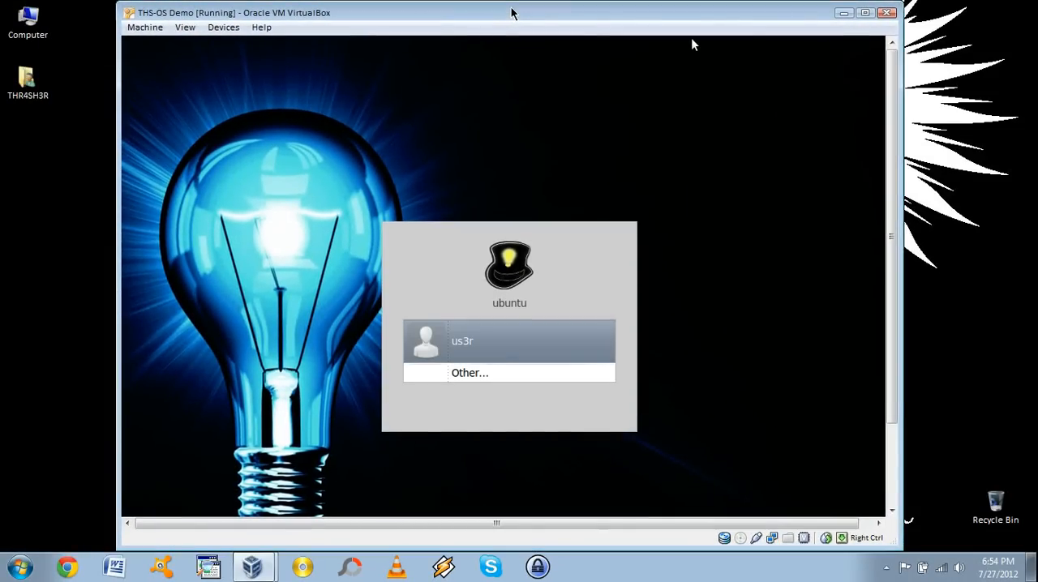
# Log in through Other as user root, entering the account password
pyautogui.click(464, 373)
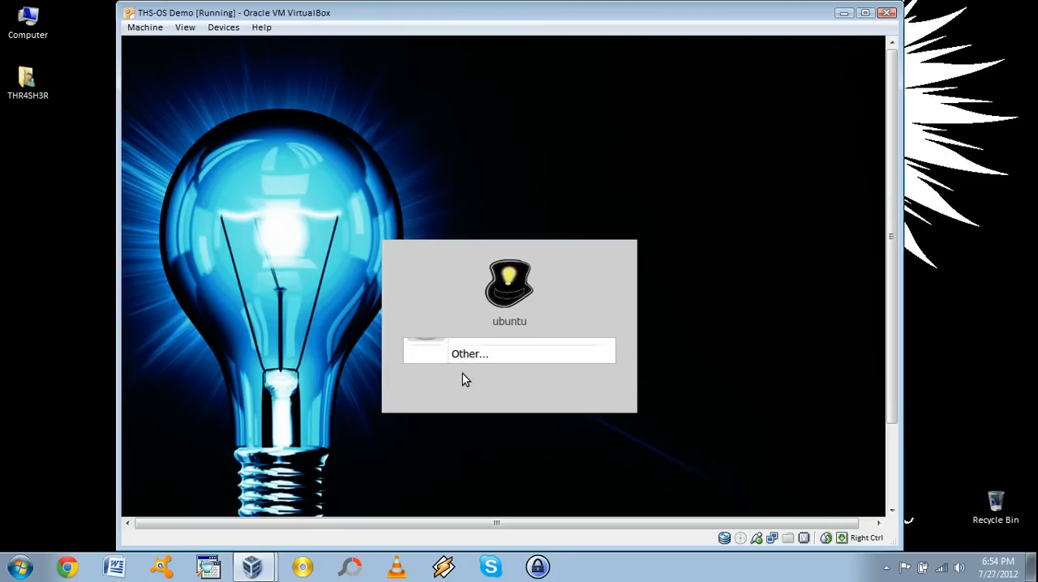
pyautogui.write('root')
pyautogui.press('Return')
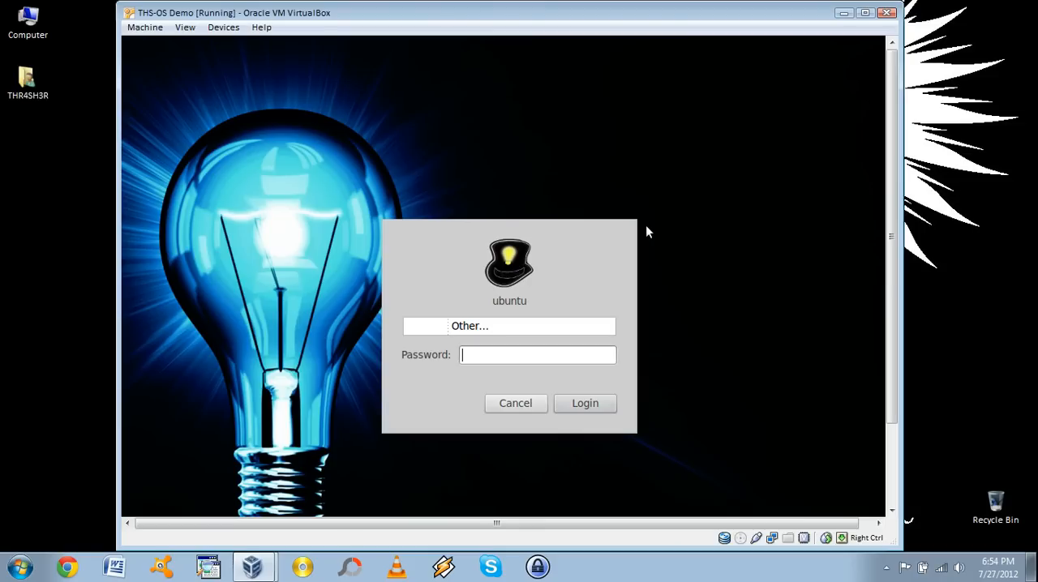
pyautogui.write('*******')
pyautogui.click(585, 403)
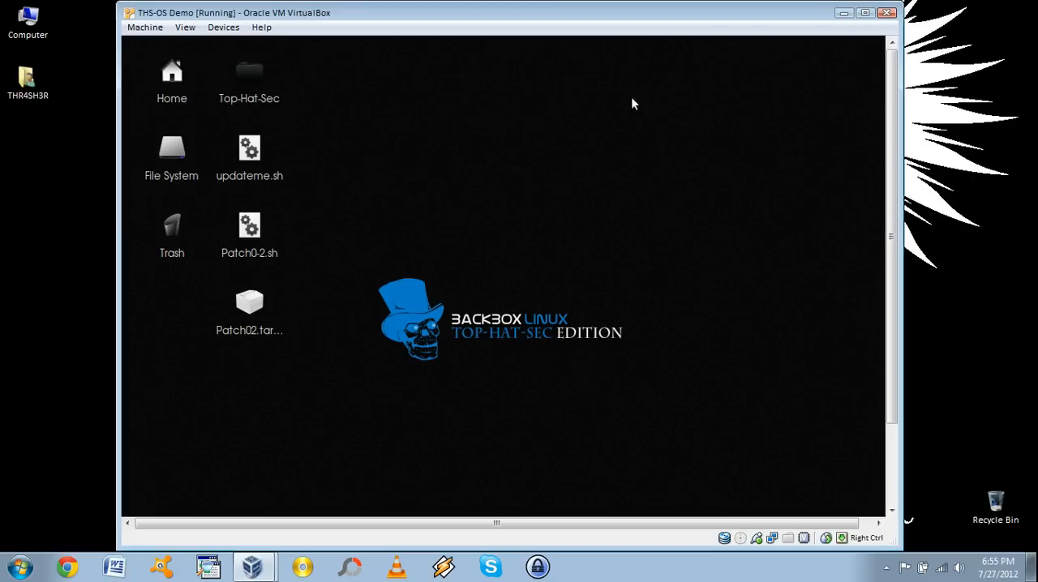
# Insert the VirtualBox Guest Additions installation image into the virtual machine
pyautogui.click(864, 14)
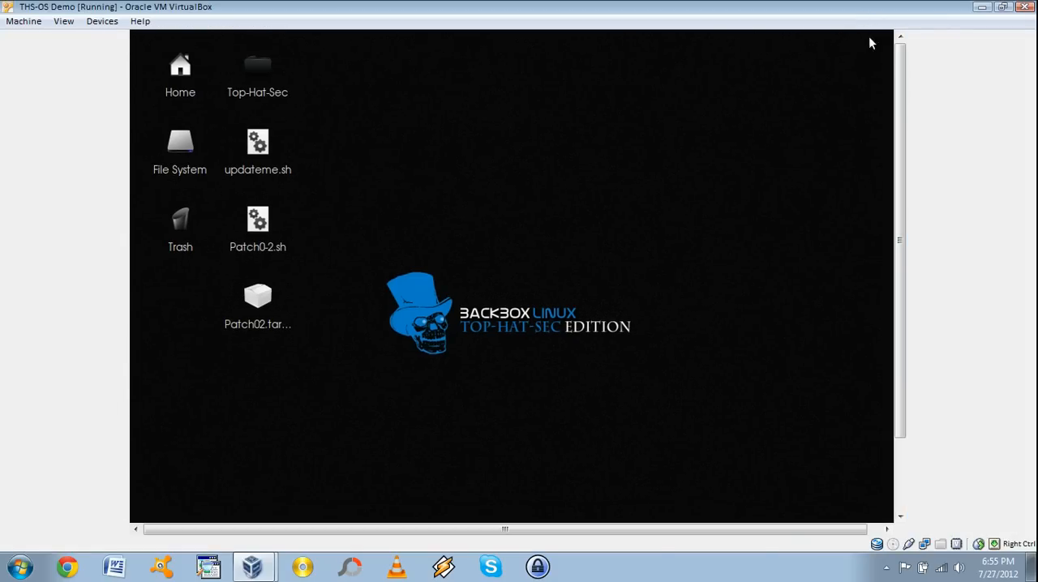
pyautogui.click(997, 6)
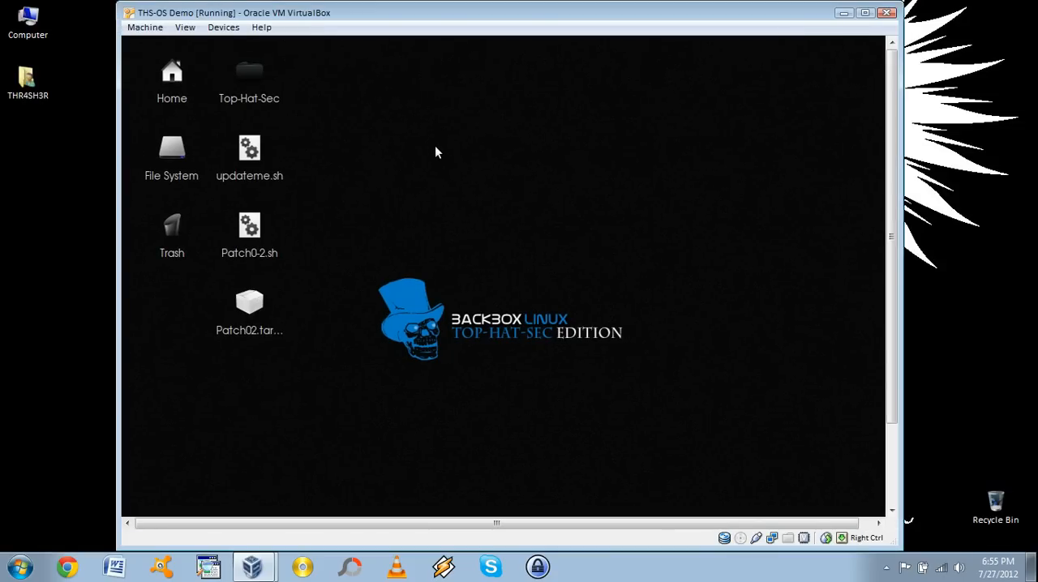
pyautogui.click(225, 28)
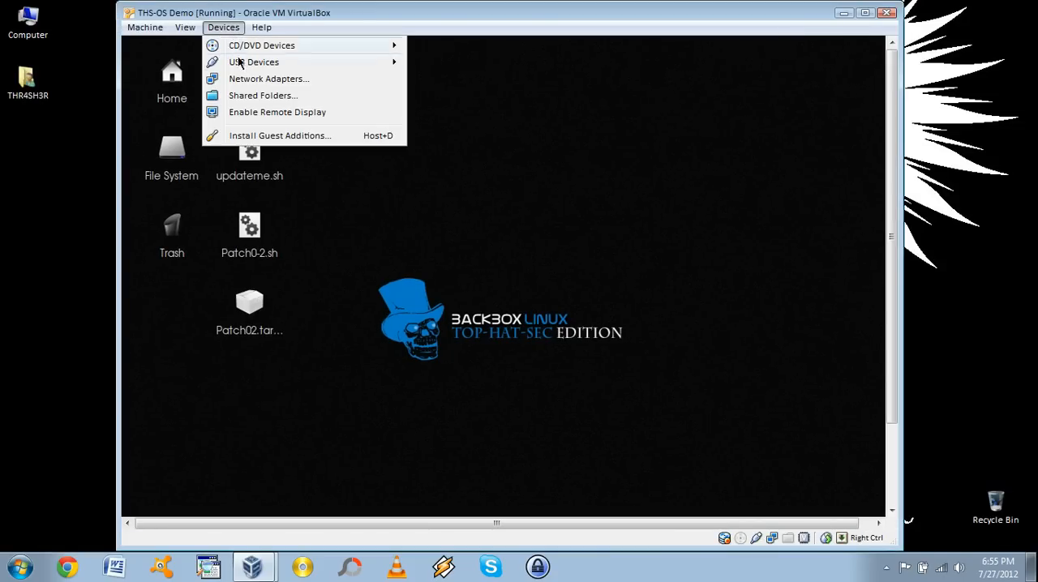
pyautogui.click(331, 138)
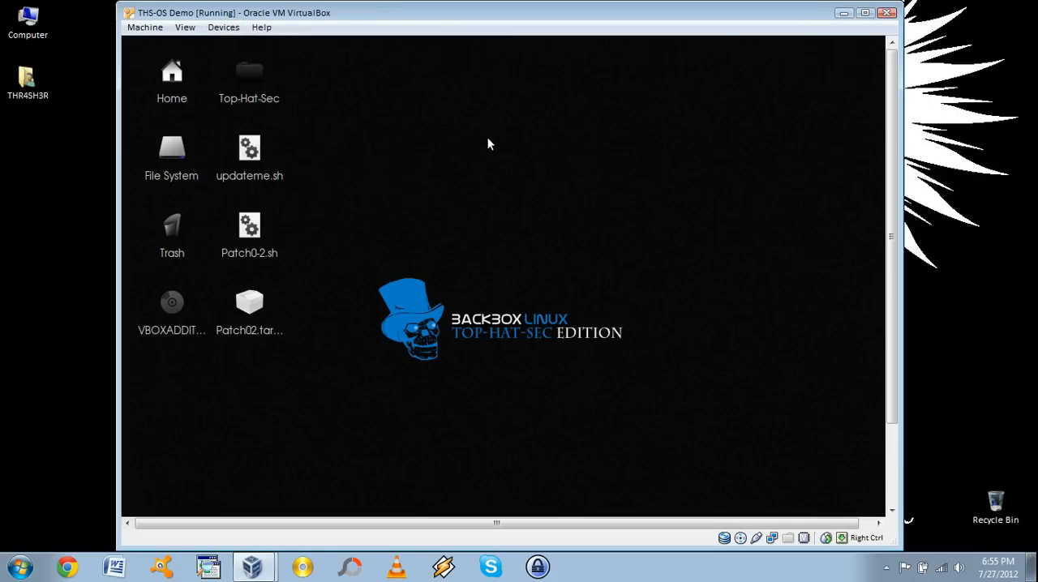
# Open the VBOXADDITIONS disc from the desktop and select VBoxLinuxAdditions.run
pyautogui.click(173, 302)
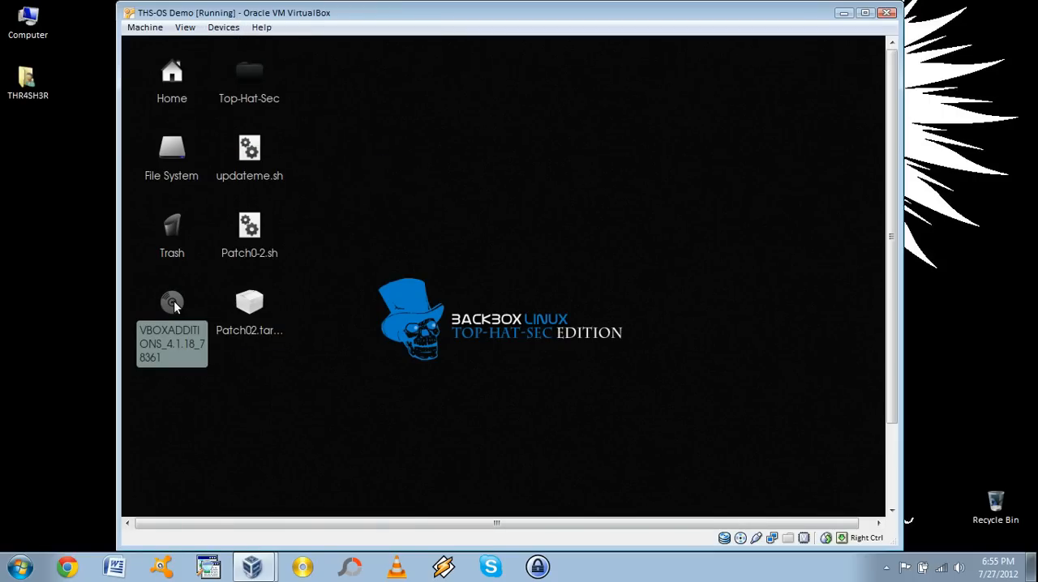
pyautogui.doubleClick(173, 302)
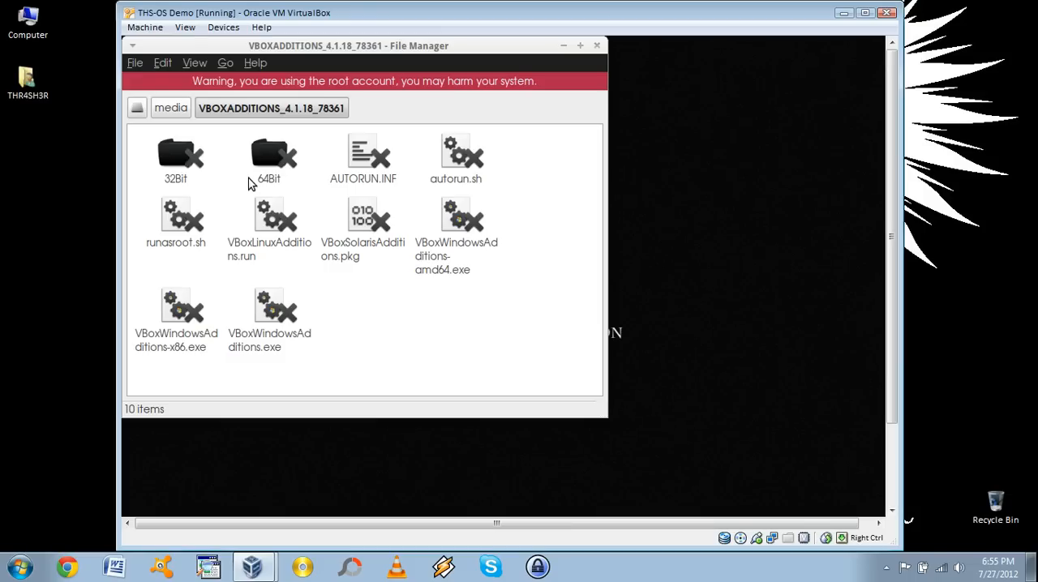
pyautogui.click(282, 247)
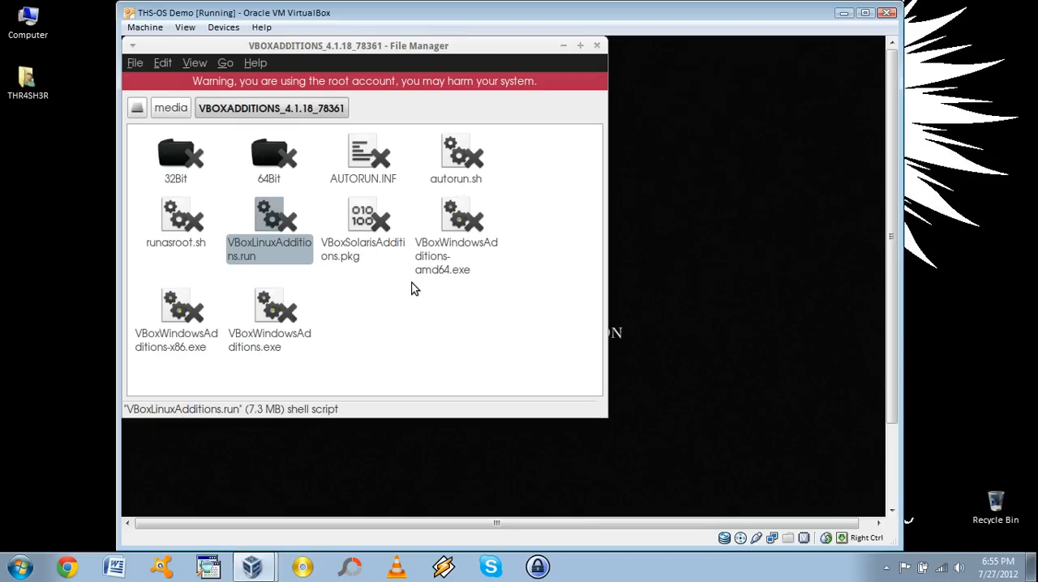
# Run VBoxLinuxAdditions.run and close the Guest Additions installer window when it finishes
pyautogui.doubleClick(276, 226)
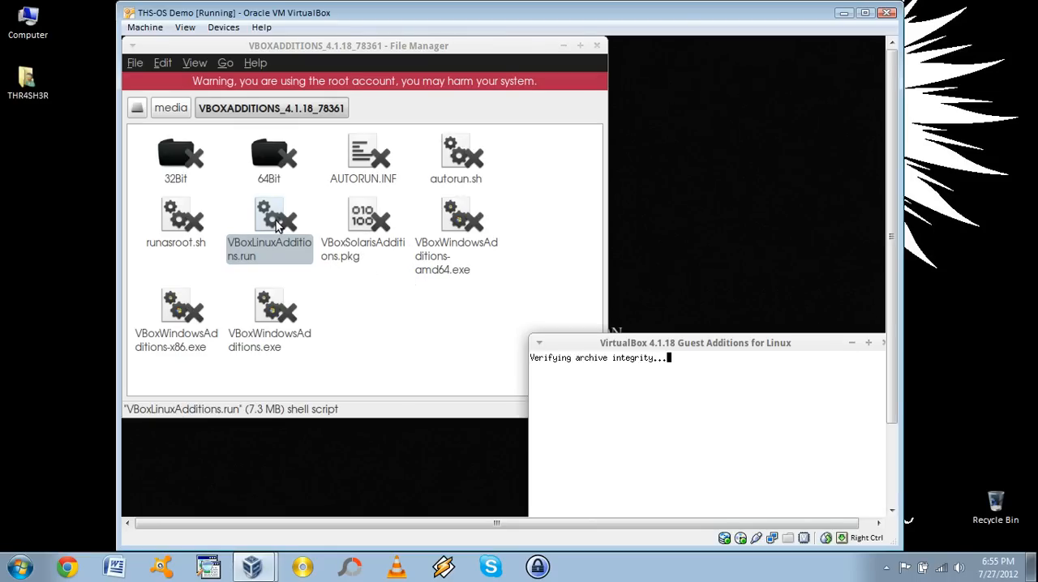
pyautogui.moveTo(711, 337); pyautogui.dragTo(694, 217)
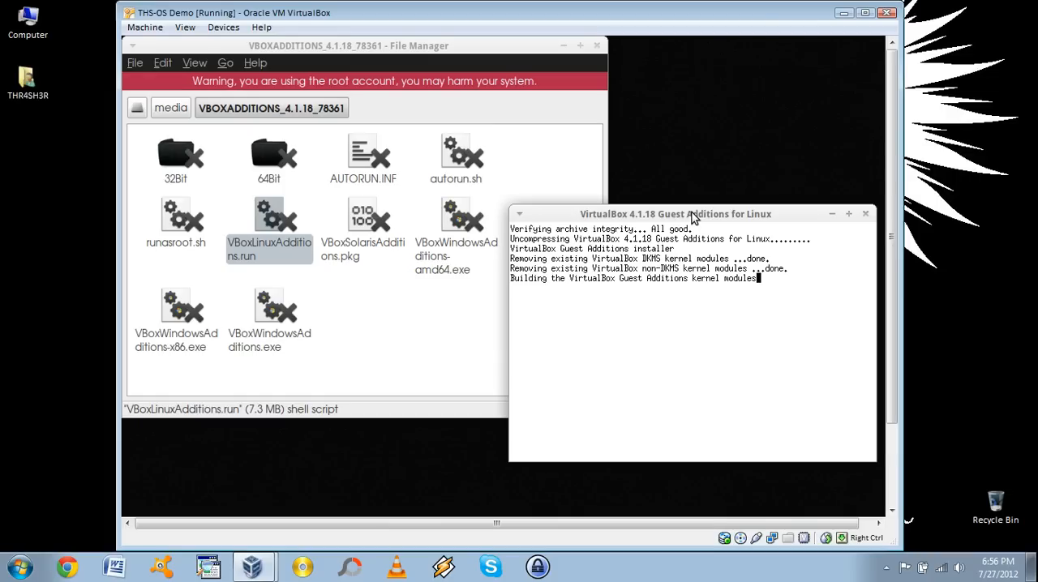
pyautogui.moveTo(692, 213); pyautogui.dragTo(689, 177)
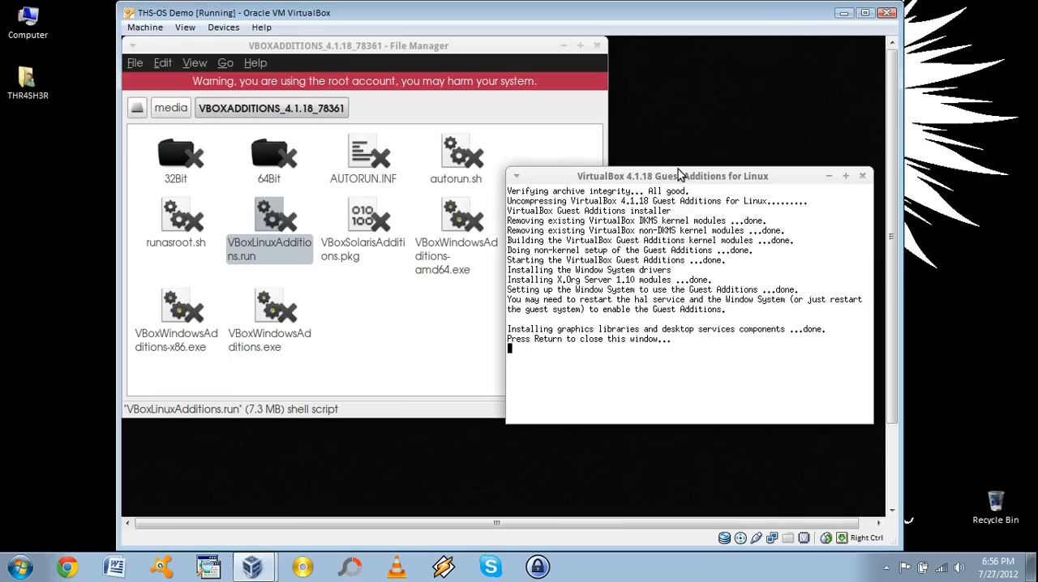
pyautogui.press('Return')
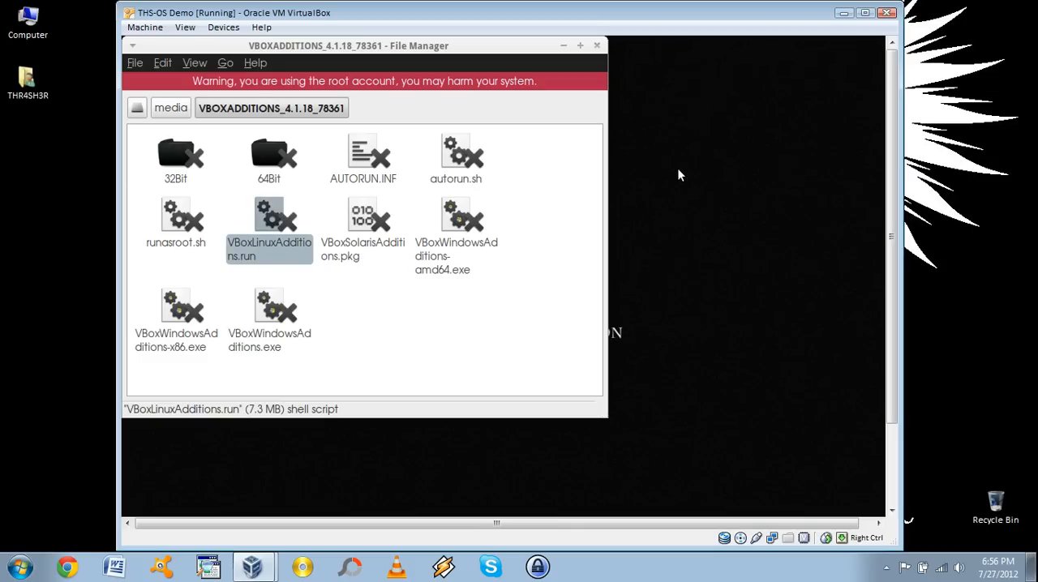
# Close the file manager and restart the guest system from the root log-out dialog
pyautogui.click(598, 46)
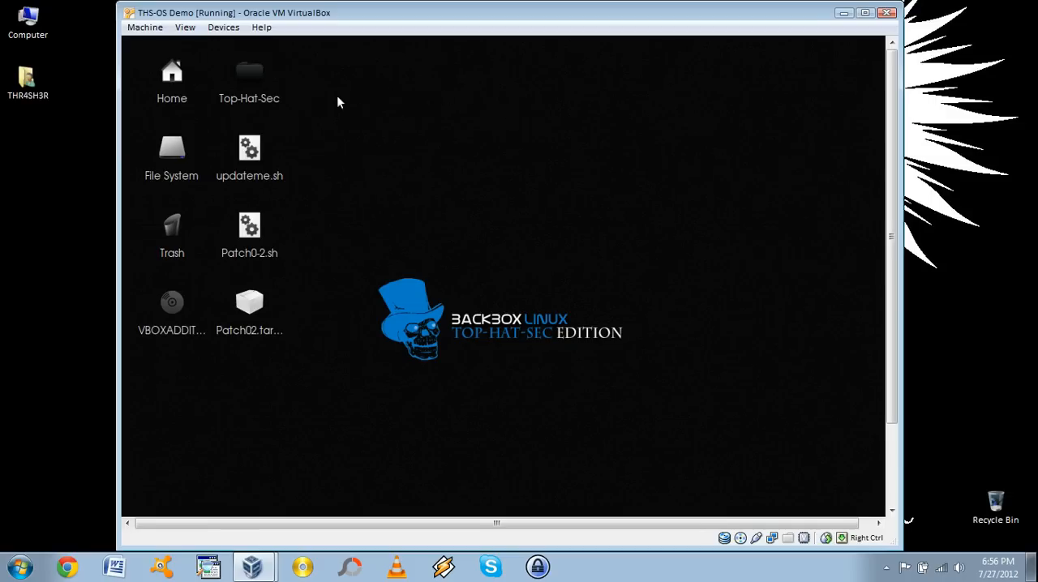
pyautogui.click(867, 15)
pyautogui.click(999, 6)
pyautogui.moveTo(895, 66); pyautogui.dragTo(802, 320)
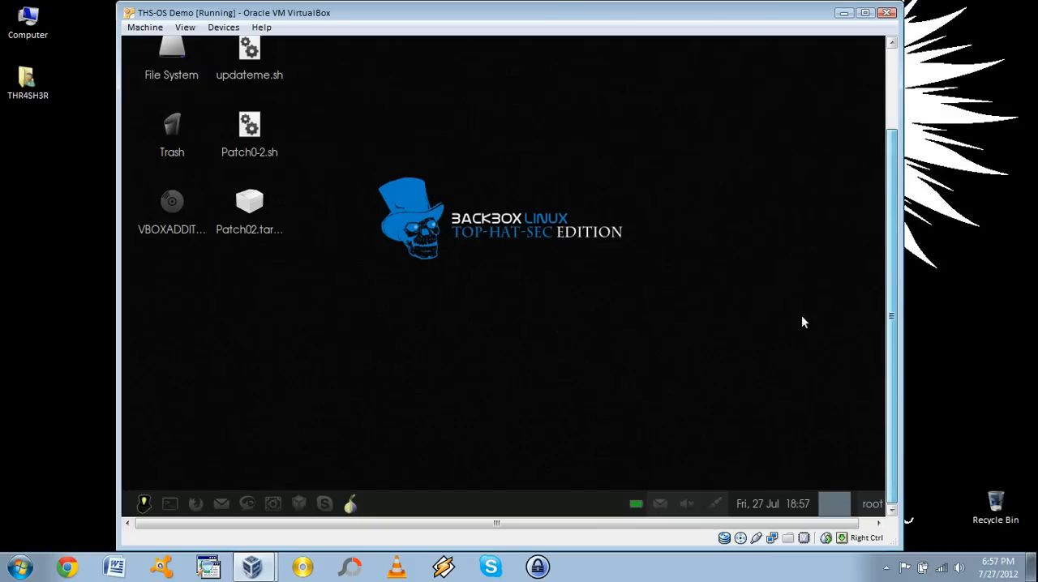
pyautogui.click(144, 504)
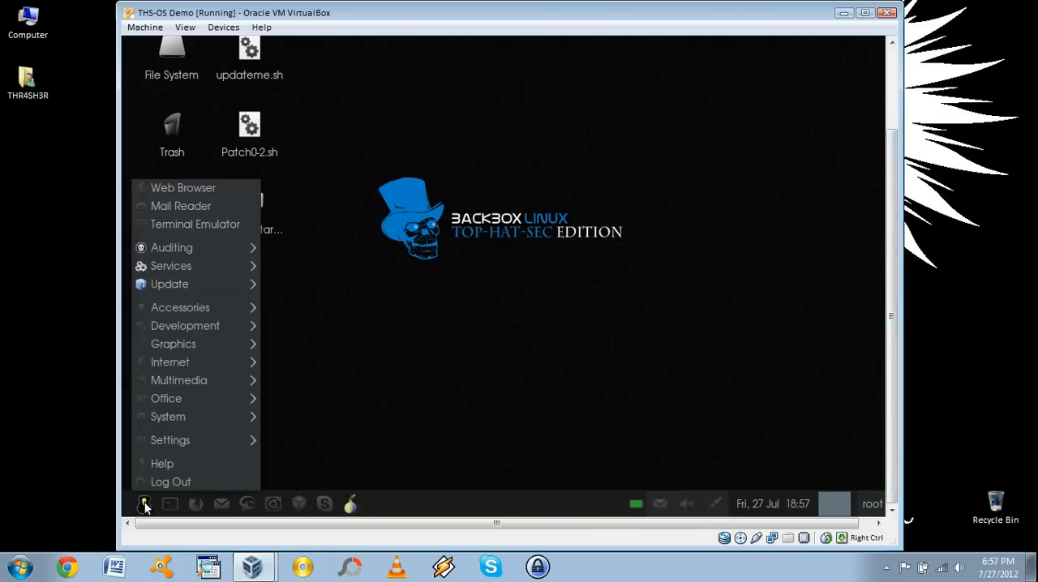
pyautogui.click(202, 484)
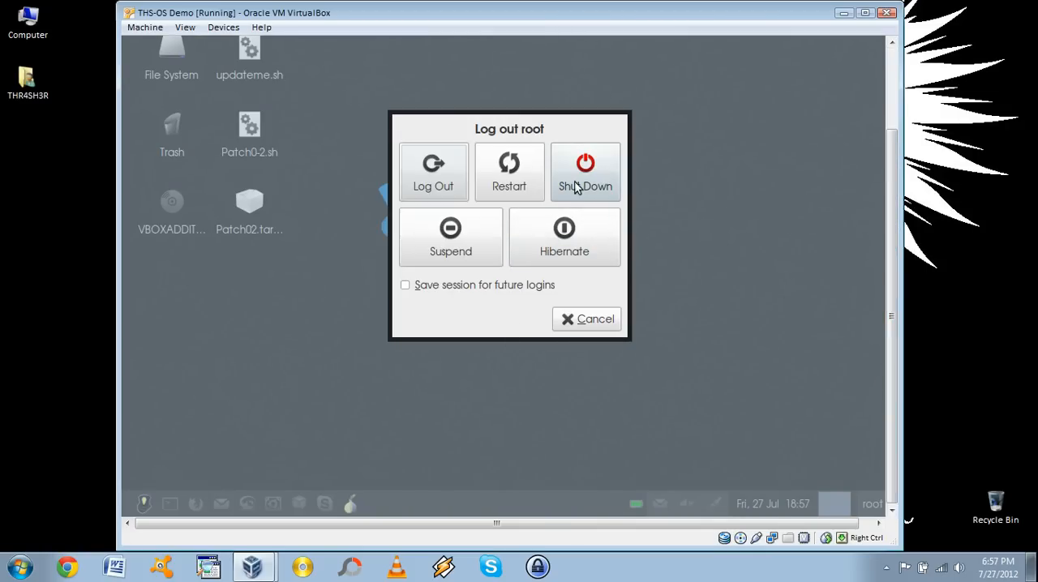
pyautogui.click(503, 170)
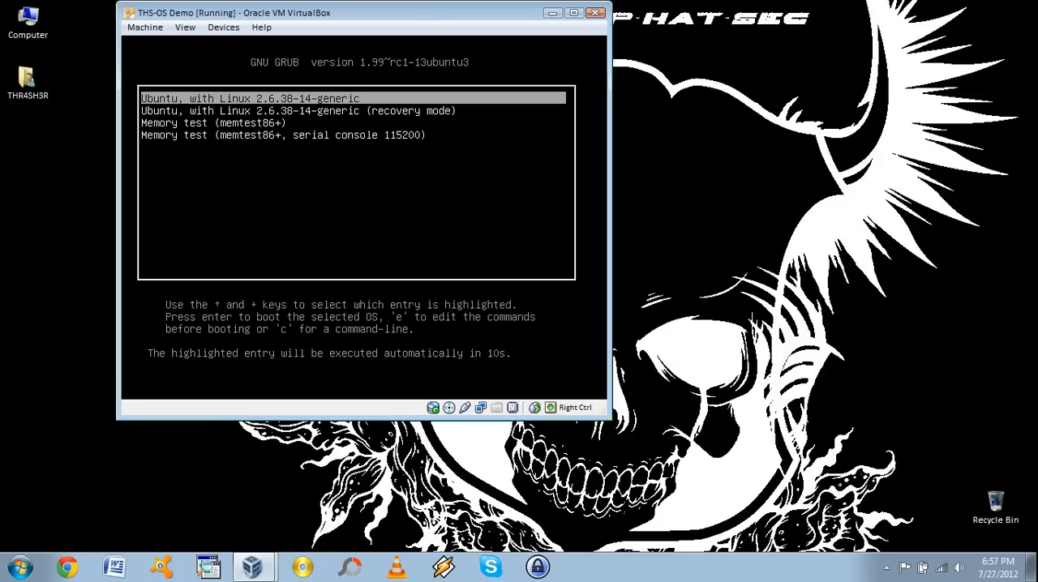
# Boot the default GRUB entry and log in through Other as user root, entering the account password
pyautogui.press('Return')
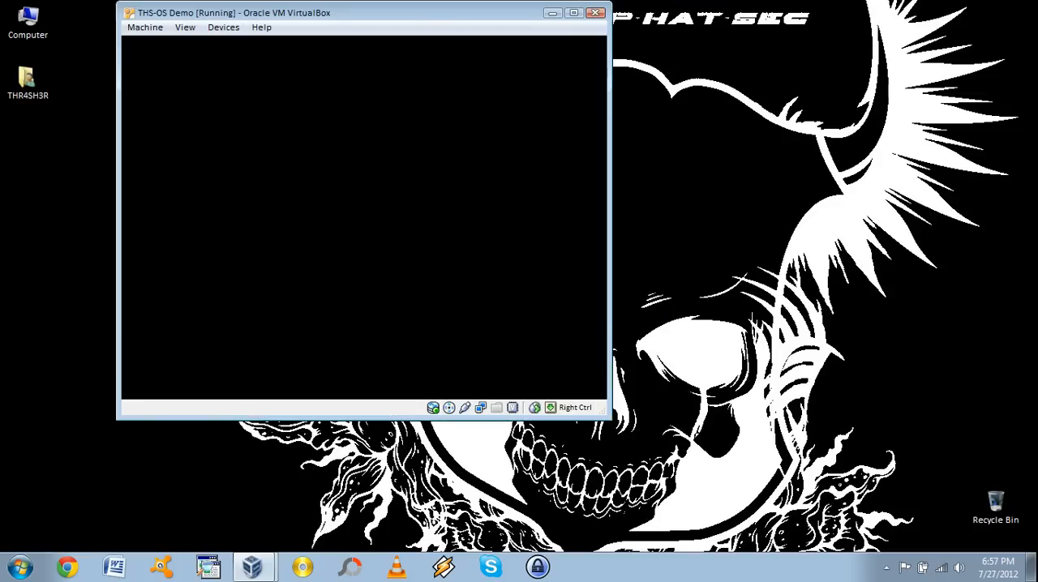
pyautogui.moveTo(285, 15); pyautogui.dragTo(412, 44)
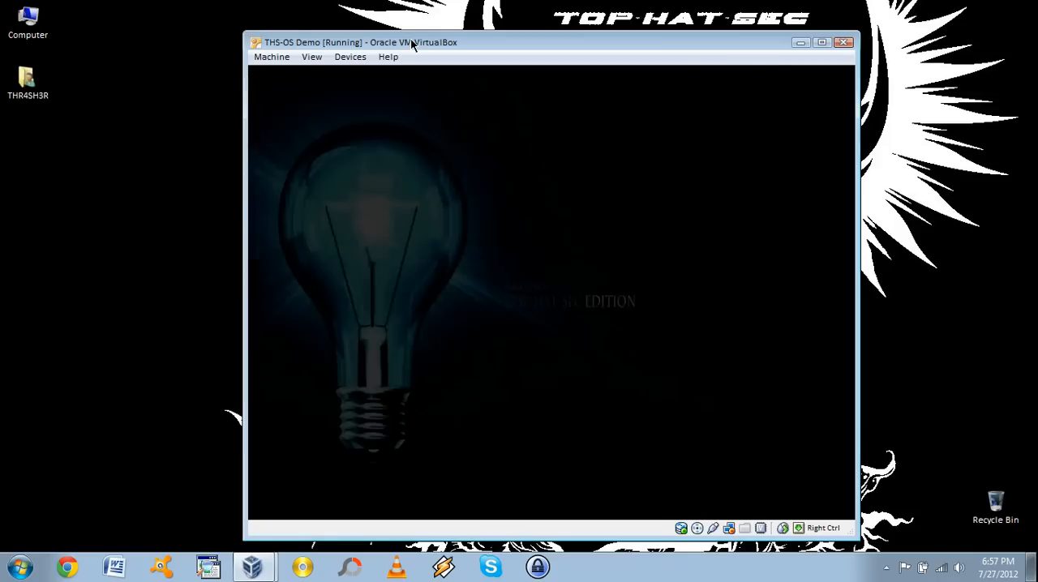
pyautogui.click(531, 341)
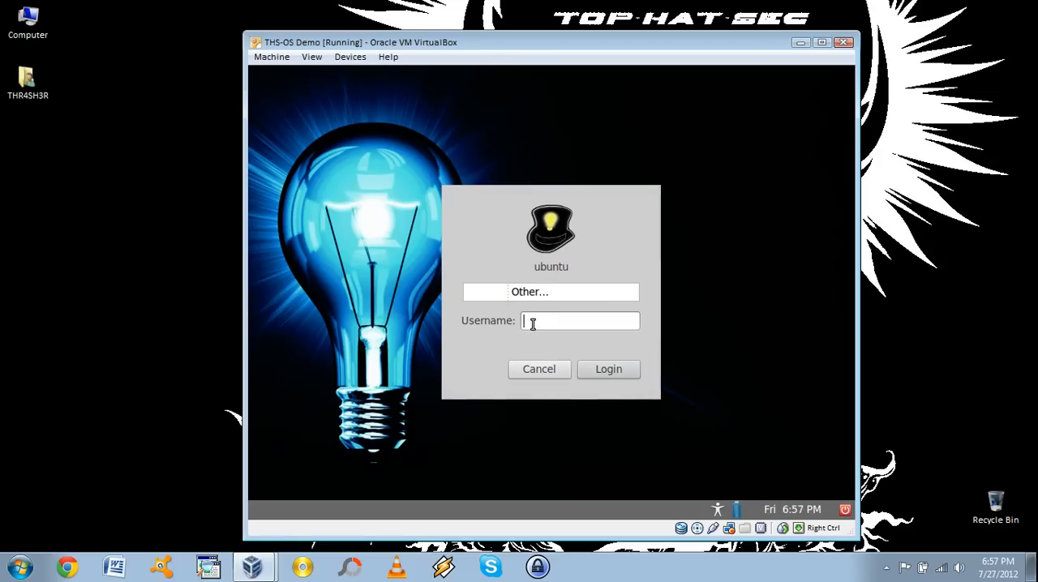
pyautogui.write('root')
pyautogui.press('Return')
pyautogui.write('********')
pyautogui.press('Return')
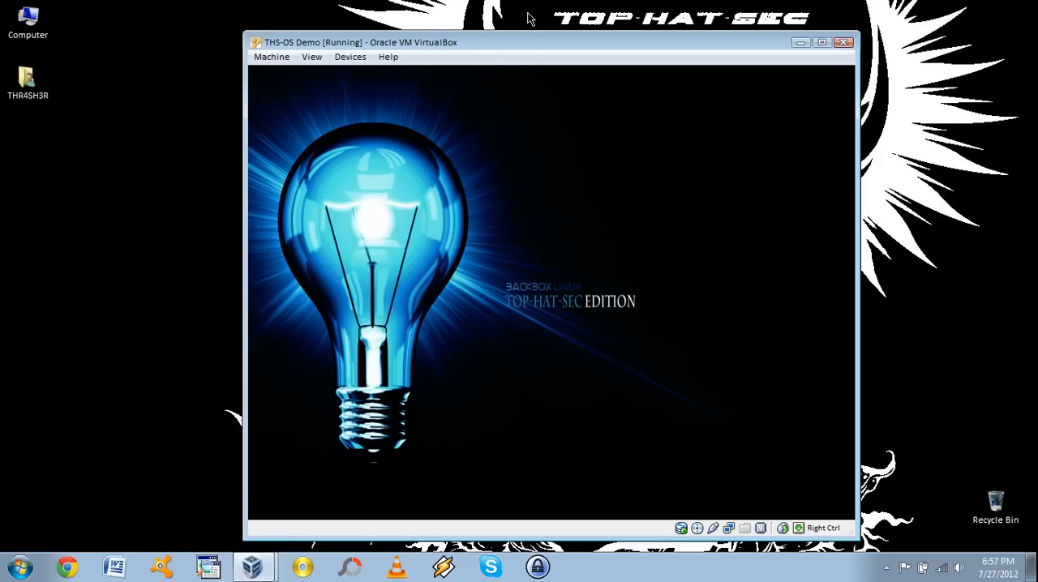
# Open the VBOXADDITIONS disc from the desktop, close its window, and eject the volume
pyautogui.moveTo(540, 49); pyautogui.dragTo(542, 34)
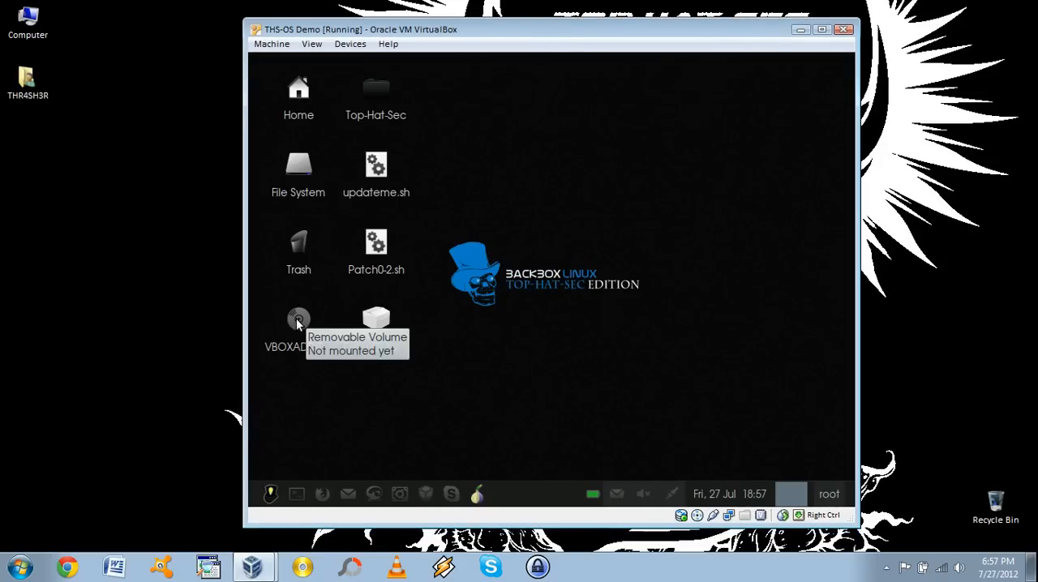
pyautogui.rightClick(295, 317)
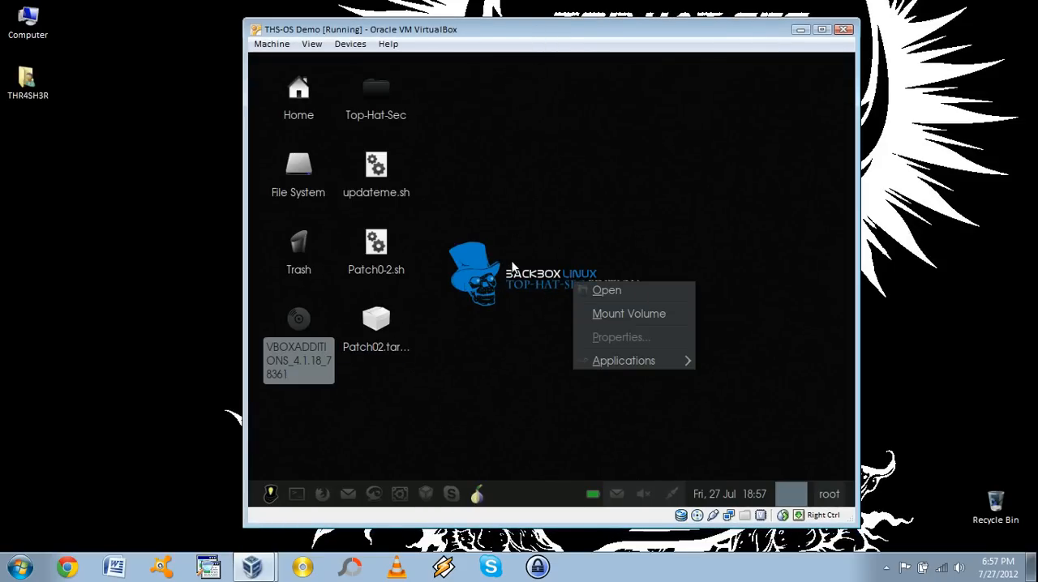
pyautogui.click(511, 262)
pyautogui.rightClick(296, 321)
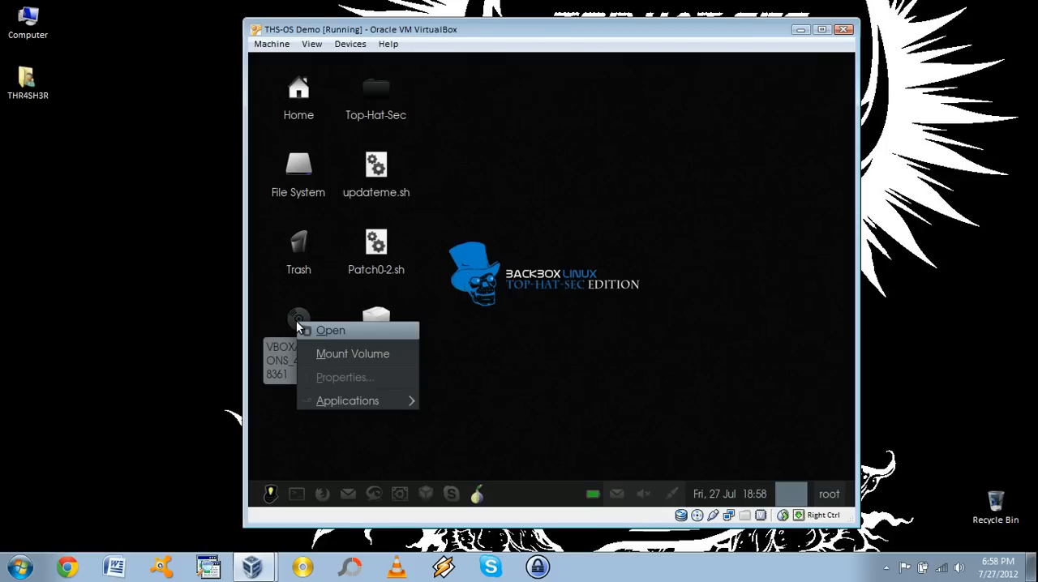
pyautogui.click(623, 261)
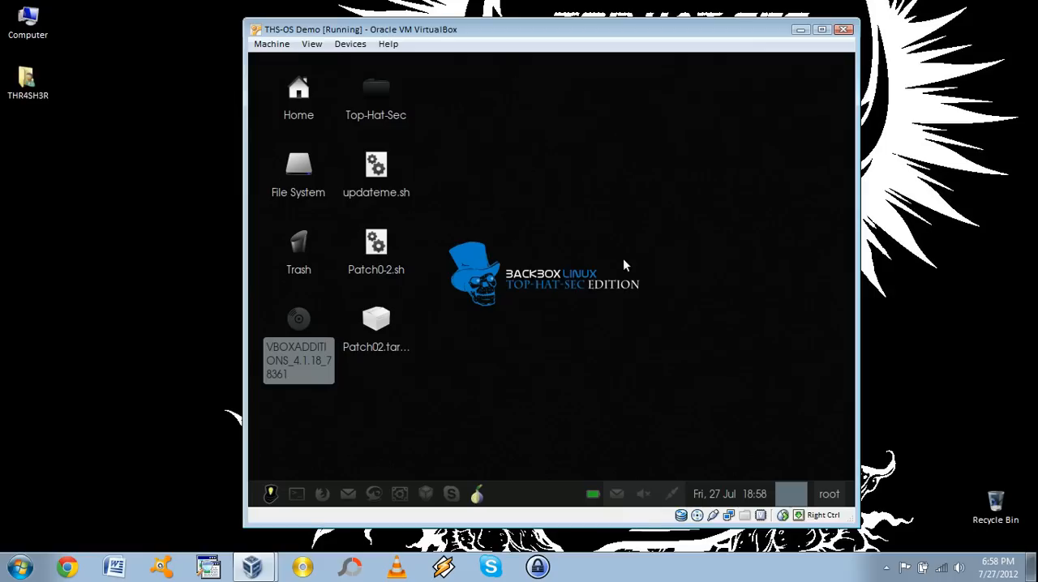
pyautogui.doubleClick(300, 321)
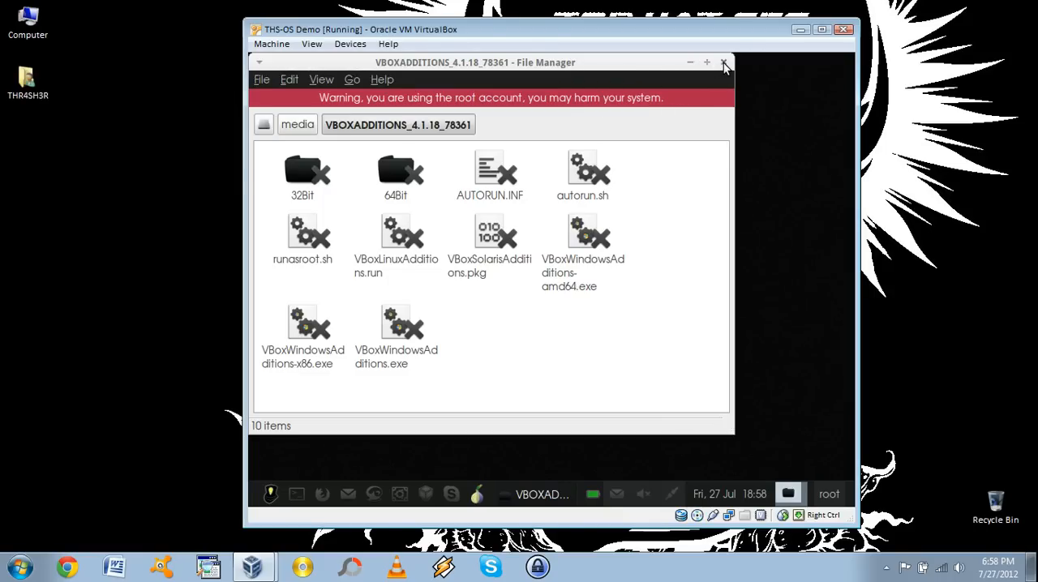
pyautogui.click(724, 63)
pyautogui.rightClick(297, 319)
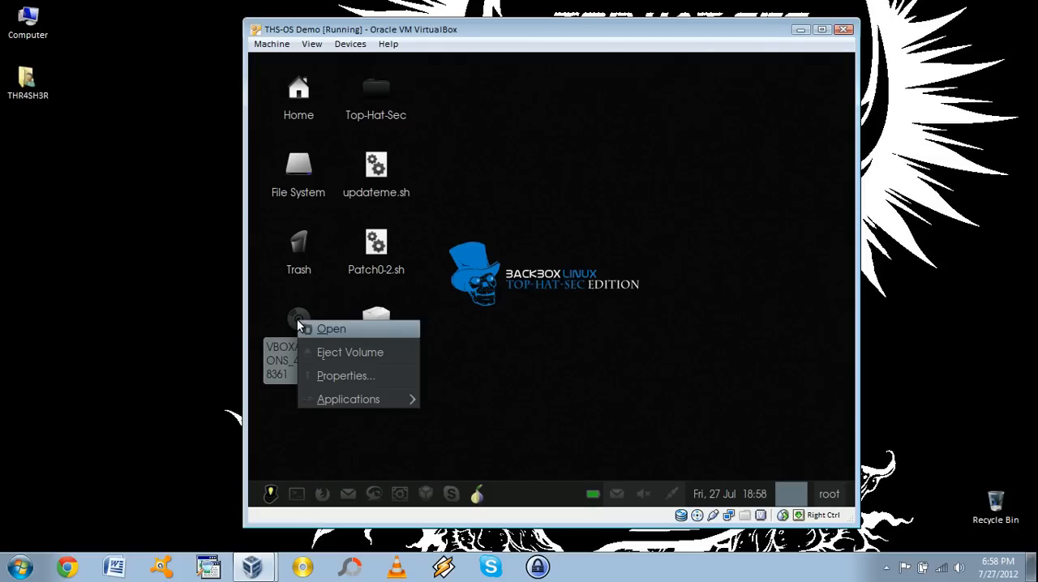
pyautogui.click(413, 354)
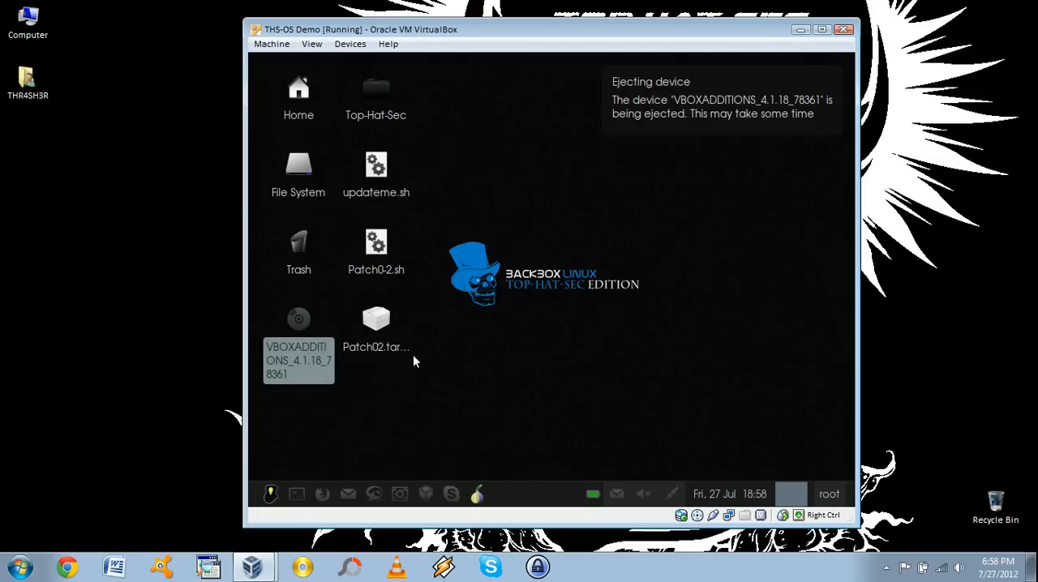
# Switch the virtual machine to full-screen mode and open a terminal emulator
pyautogui.click(821, 30)
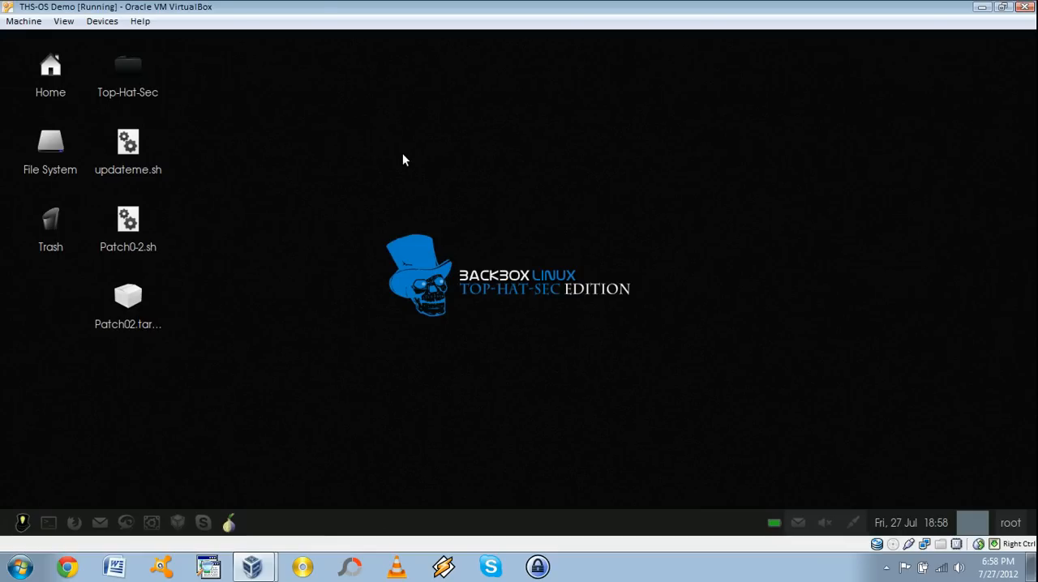
pyautogui.press('Control_R+f')
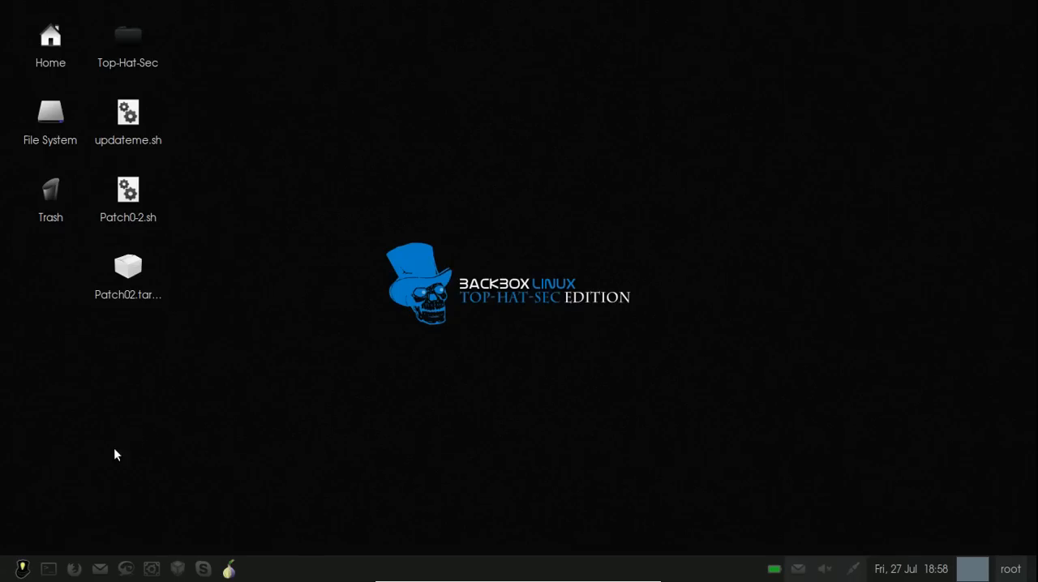
pyautogui.click(49, 574)
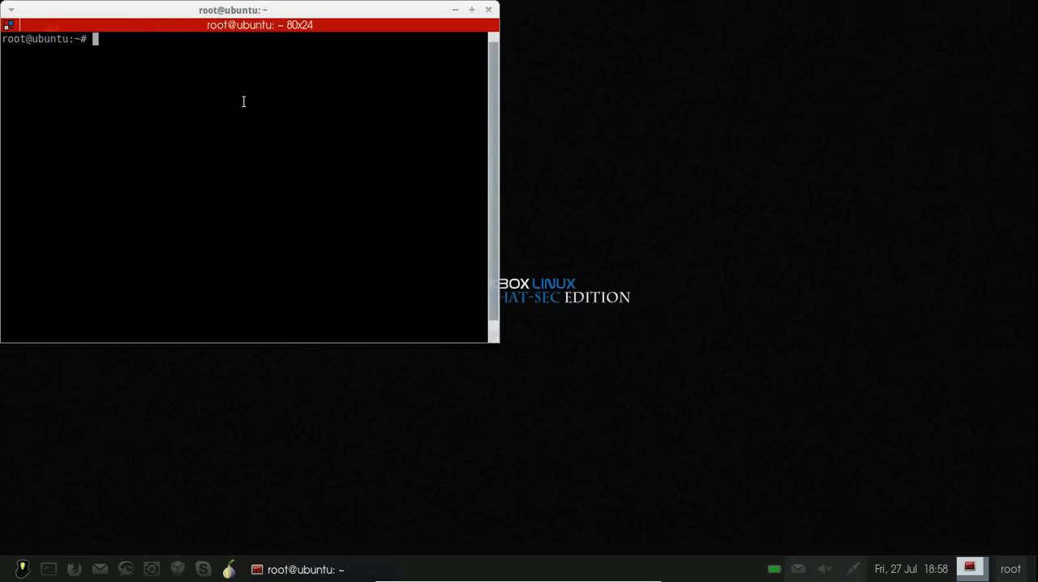
pyautogui.moveTo(225, 10); pyautogui.dragTo(525, 53)
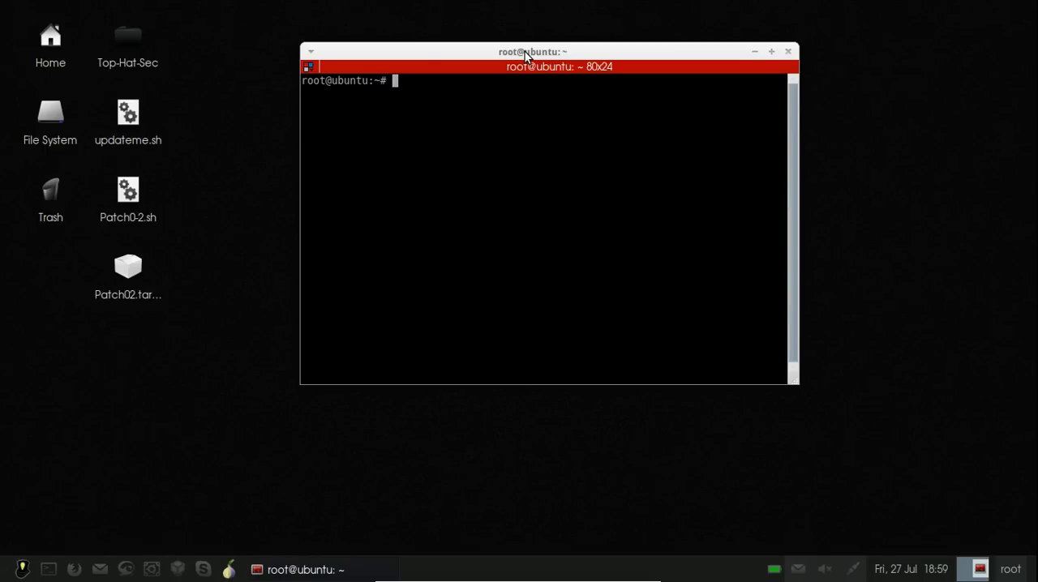
# Change into the Desktop directory with cd Desktop
pyautogui.write('cd Desktop')
pyautogui.press('Return')
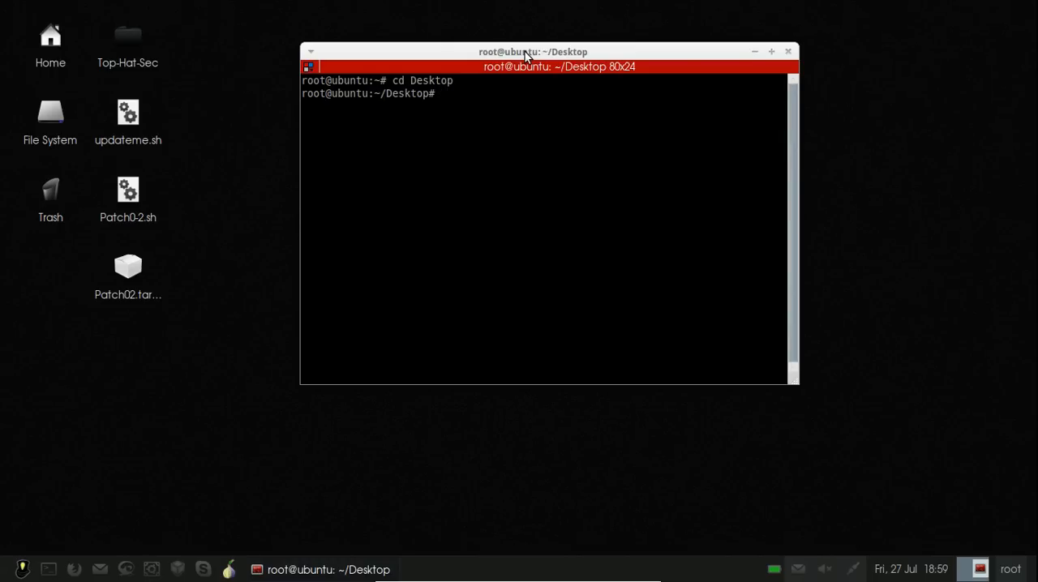
# Make the update script executable with chmod 755 updateme.sh
pyautogui.write('chmod')
pyautogui.press('Home')
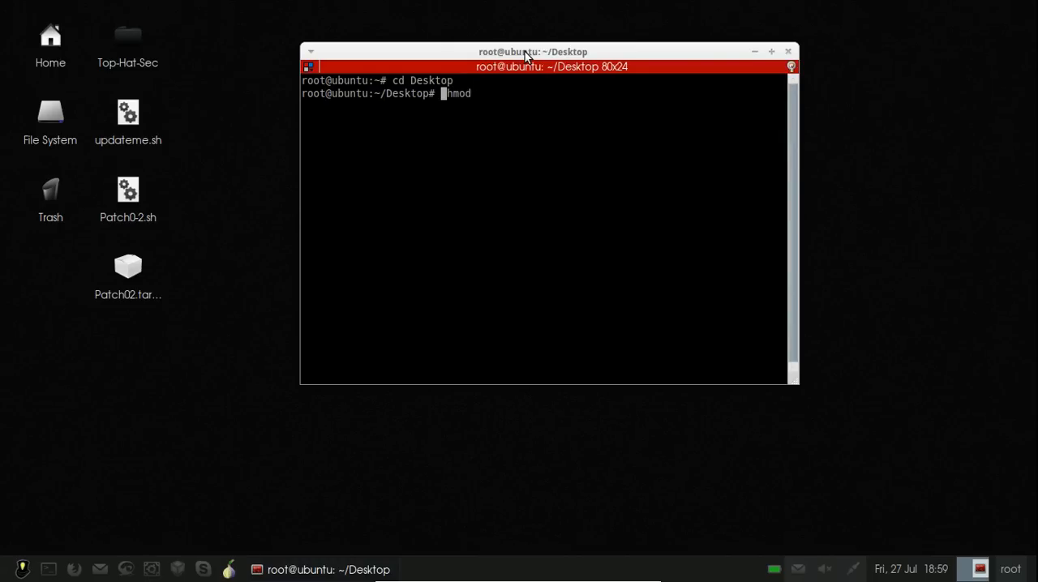
pyautogui.write('pa')
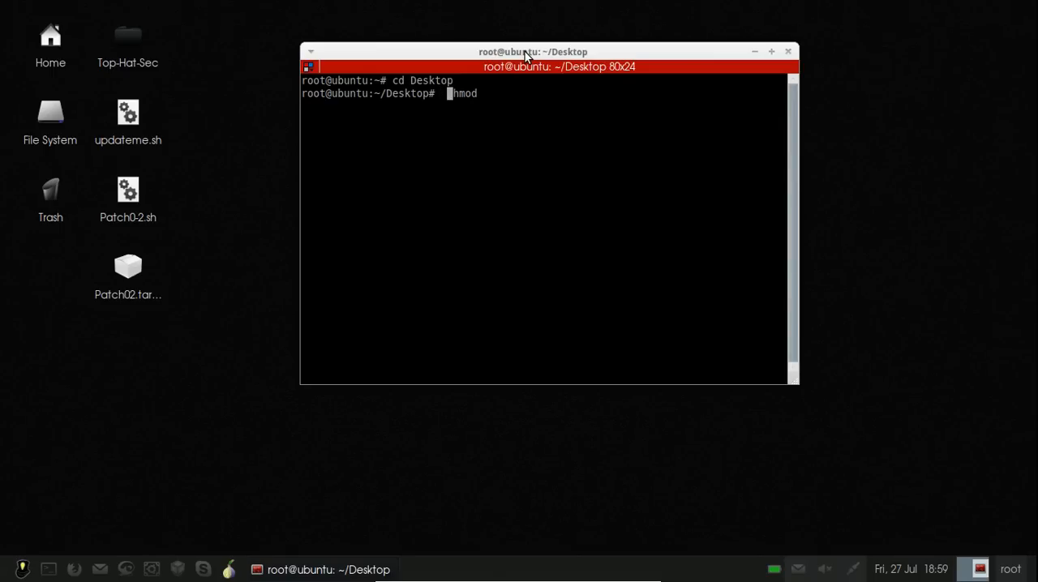
pyautogui.press('BackSpace')
pyautogui.press('BackSpace')
pyautogui.press('Right')
pyautogui.press('Right')
pyautogui.press('Right')
pyautogui.press('Right')
pyautogui.press('BackSpace')
pyautogui.press('BackSpace')
pyautogui.press('BackSpace')
pyautogui.press('BackSpace')
pyautogui.press('BackSpace')
pyautogui.press('BackSpace')
pyautogui.press('BackSpace')
pyautogui.press('BackSpace')
pyautogui.write('chmod 755 updateme.sh')
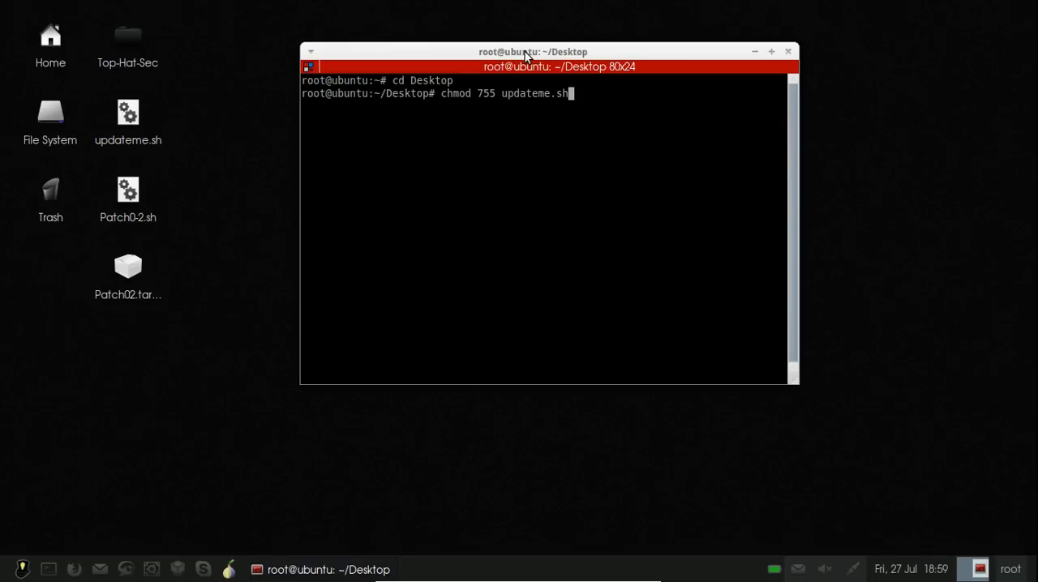
pyautogui.press('Return')
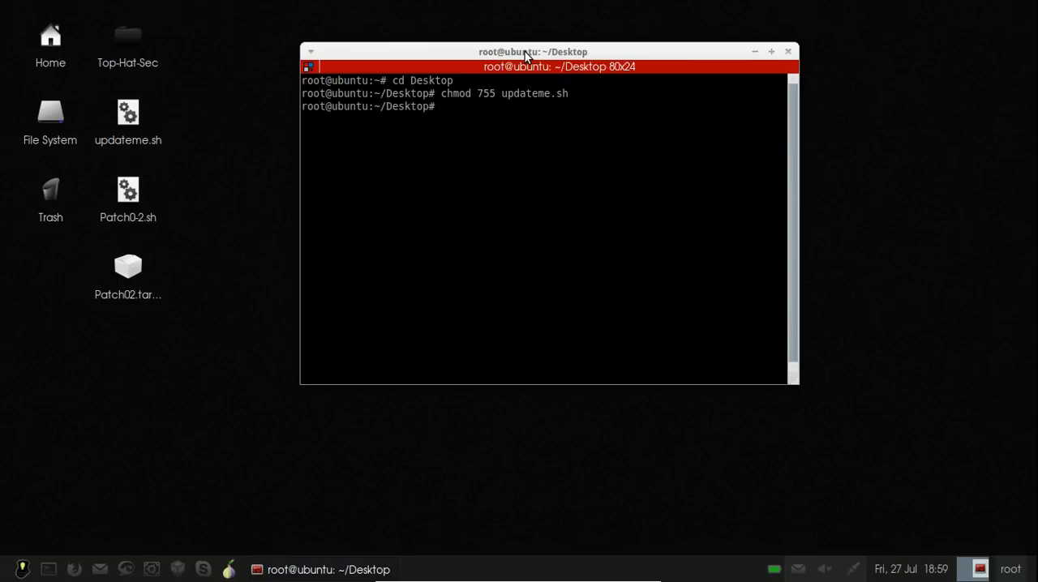
# Run ./updateme.sh and continue past its introductory notice
pyautogui.write('./updateme.sh')
pyautogui.press('Return')
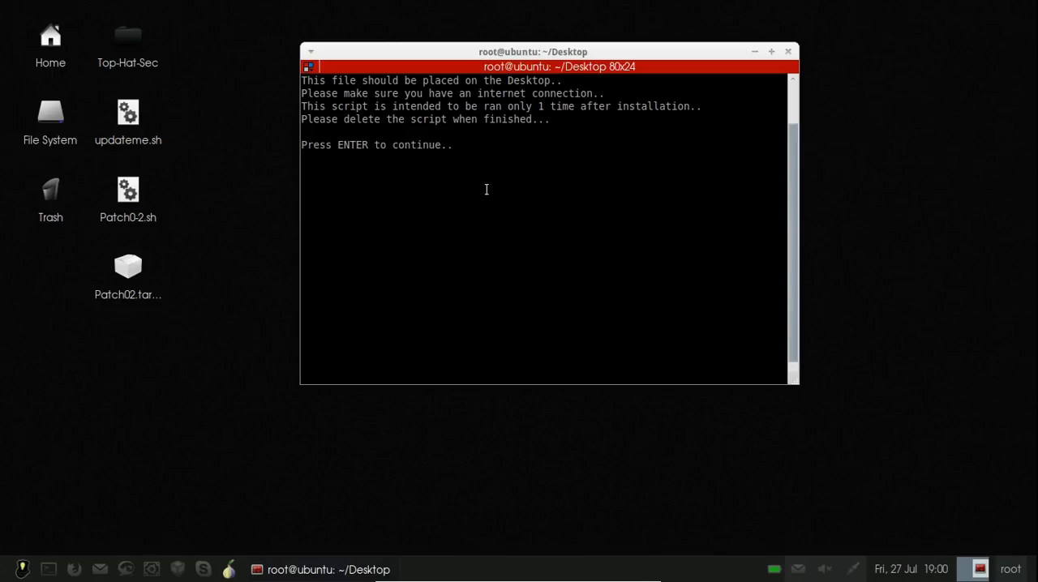
pyautogui.press('Return')
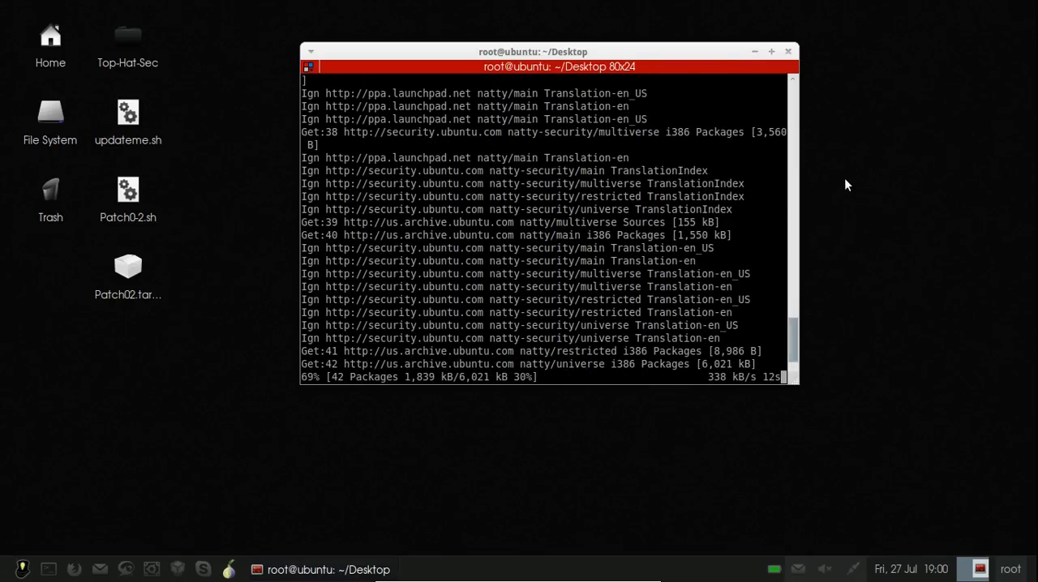
# Leave full-screen mode while the update script downloads packages
pyautogui.hotkey('ctrl', 'f')
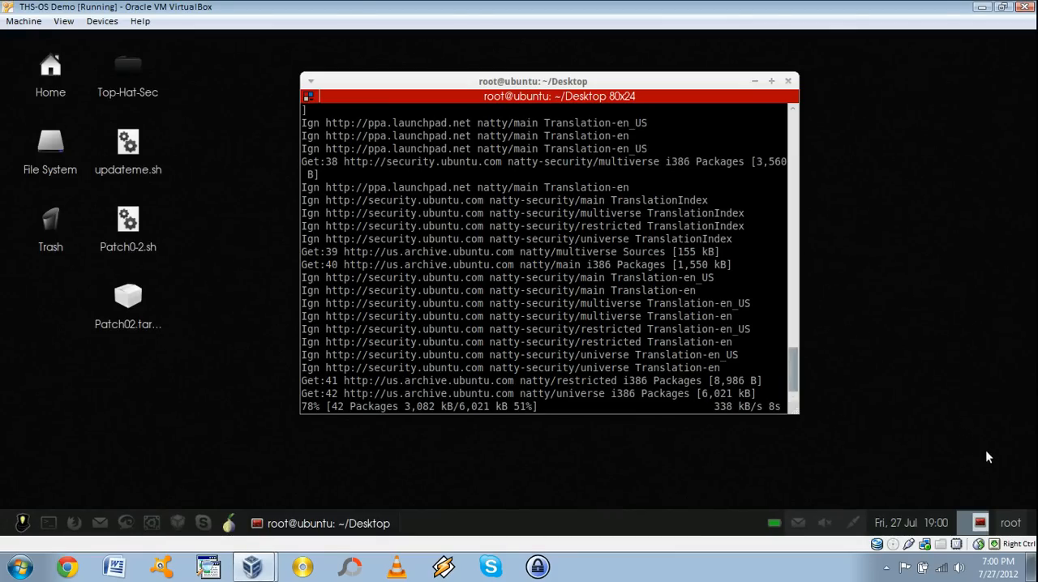
pyautogui.click(886, 568)
pyautogui.rightClick(922, 504)
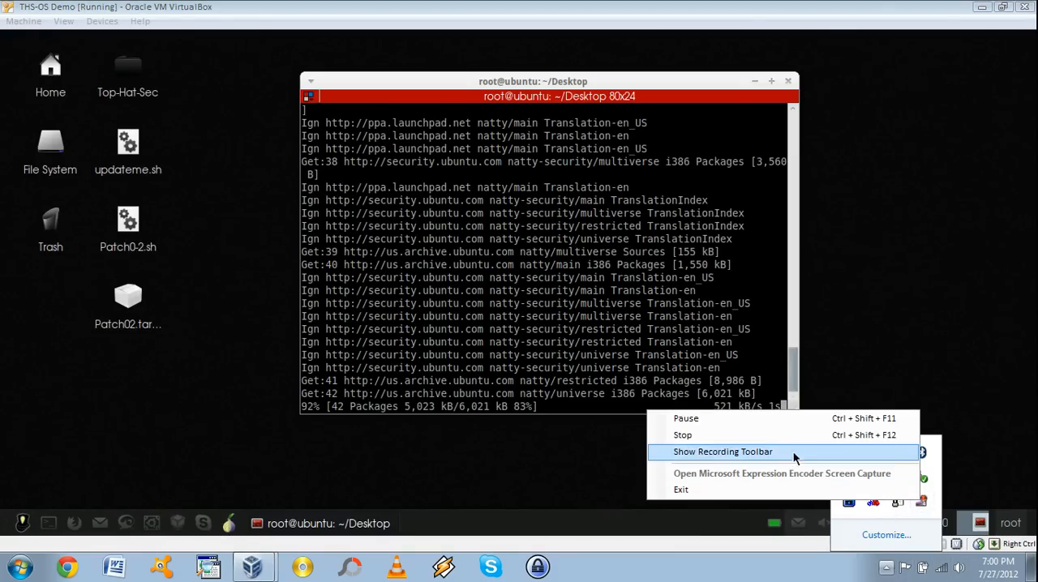
pyautogui.click(686, 418)
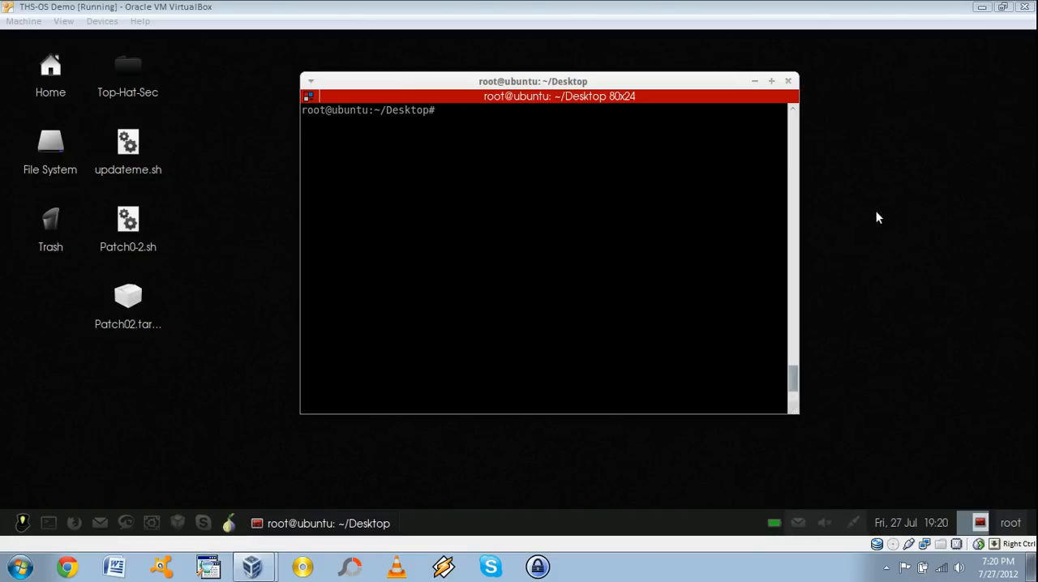
# Try to make the patch script executable with chmod 755 patch0-2.sh
pyautogui.click(673, 6)
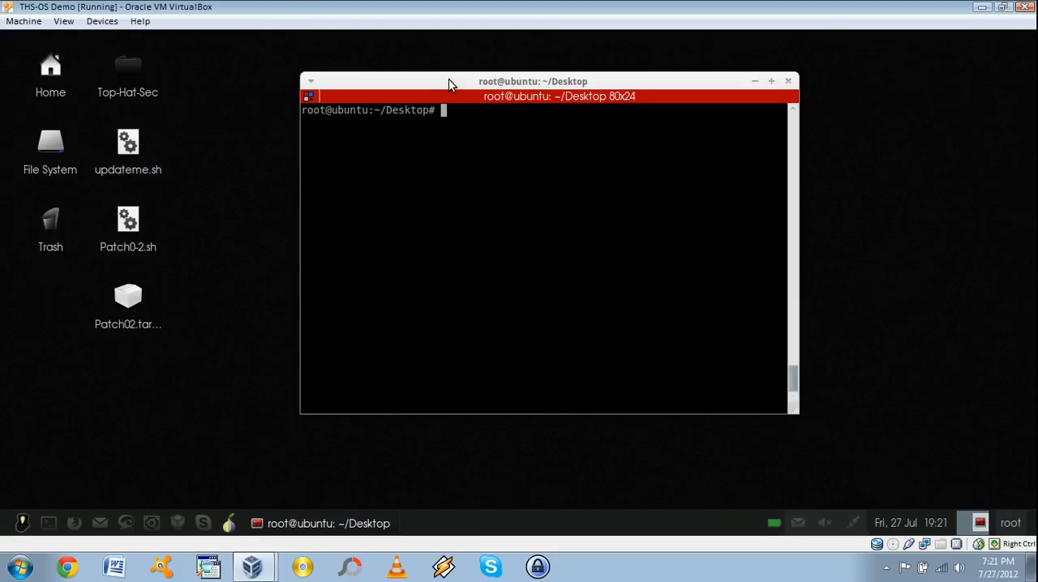
pyautogui.write('chmod 755 patch')
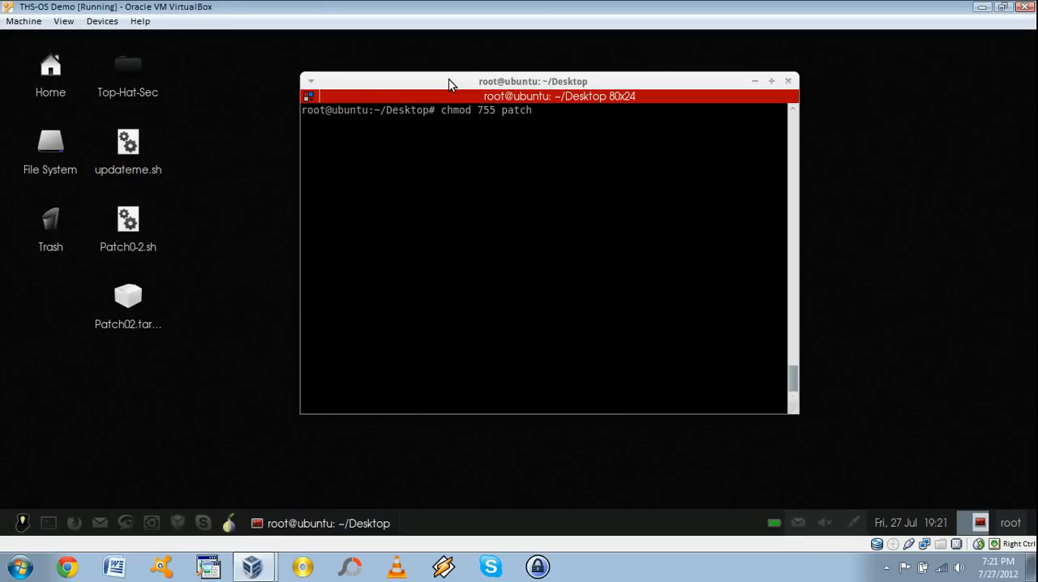
pyautogui.write('0-2.sh')
pyautogui.press('Return')
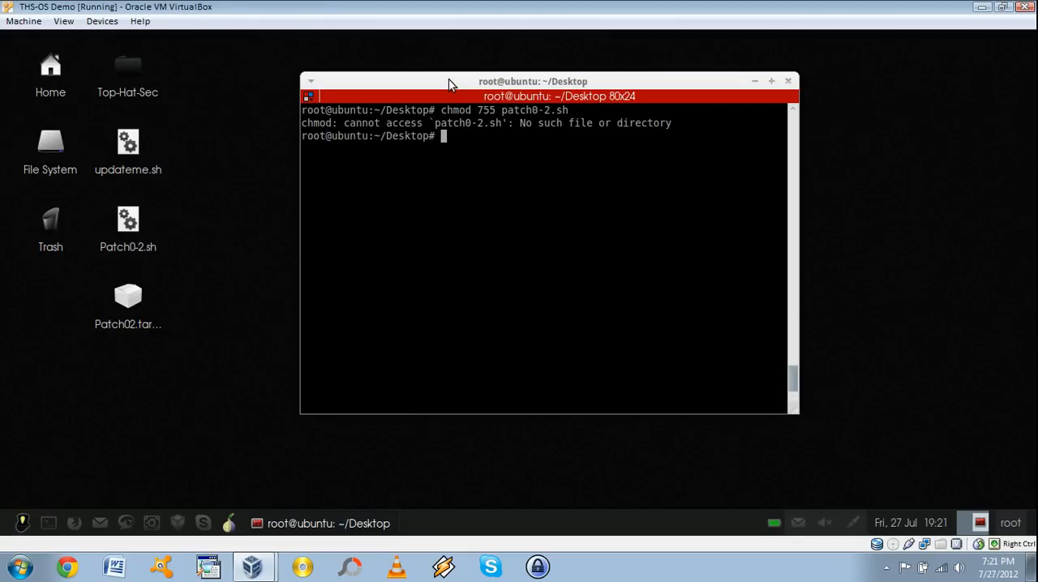
# Make the patch script executable with chmod 755 Patch0-2.sh, matching the file name's capital P
pyautogui.write('chmod 755 Patch0-2.sh')
pyautogui.press('Return')
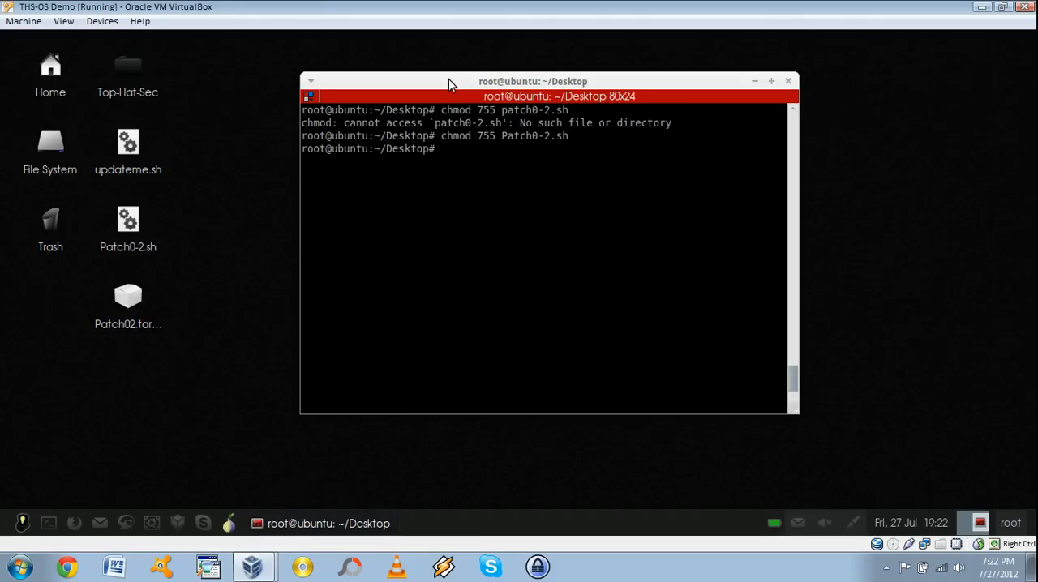
# Run ./Patch0-2.sh and continue past its introductory notice
pyautogui.write('./Patch0-2.sh')
pyautogui.press('Return')
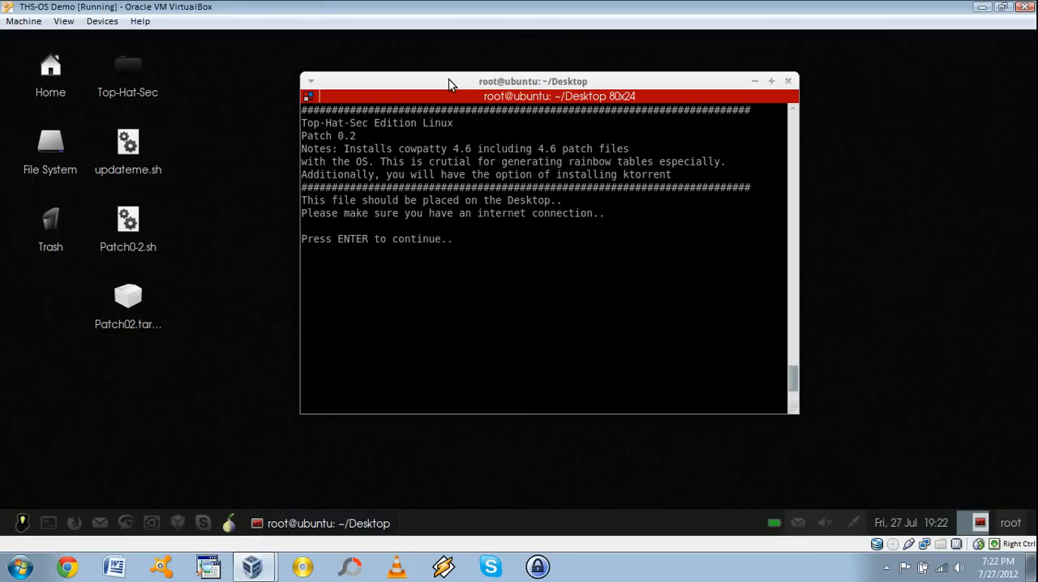
pyautogui.press('Return')
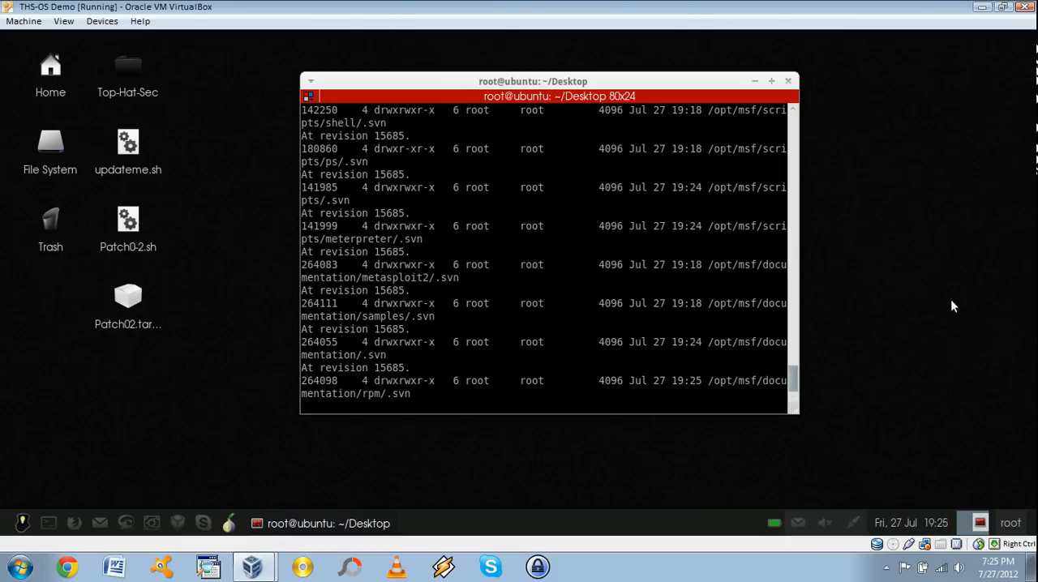
pyautogui.click(886, 568)
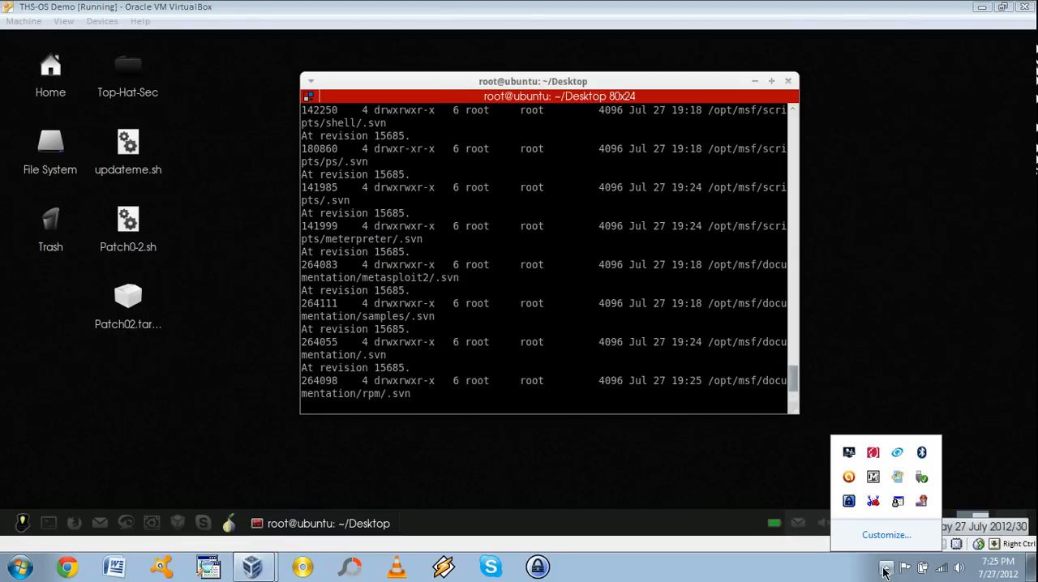
pyautogui.rightClick(923, 503)
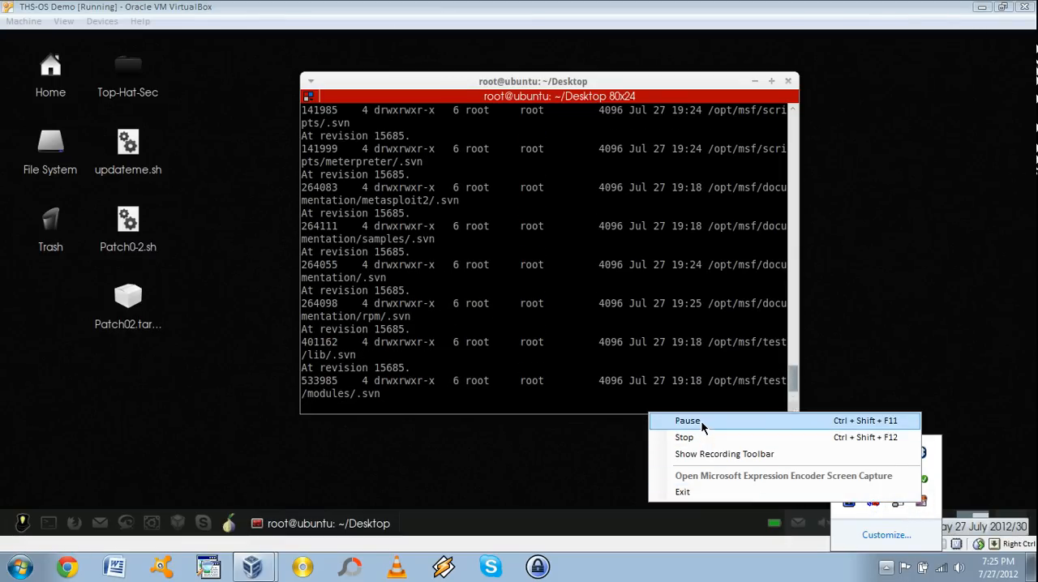